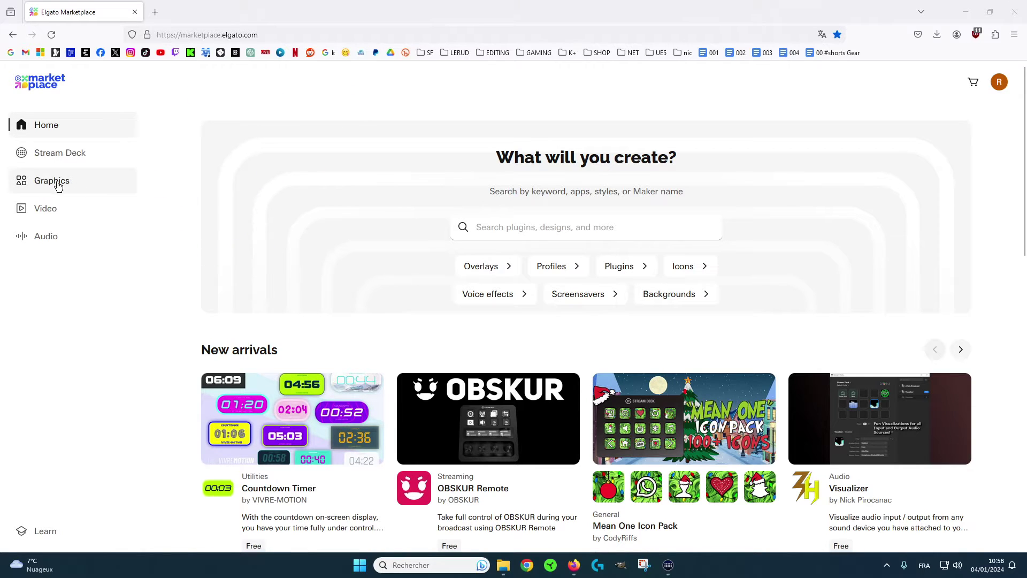
Step: Open the Counters category under Graphics and look through the available counter designs
click(55, 184)
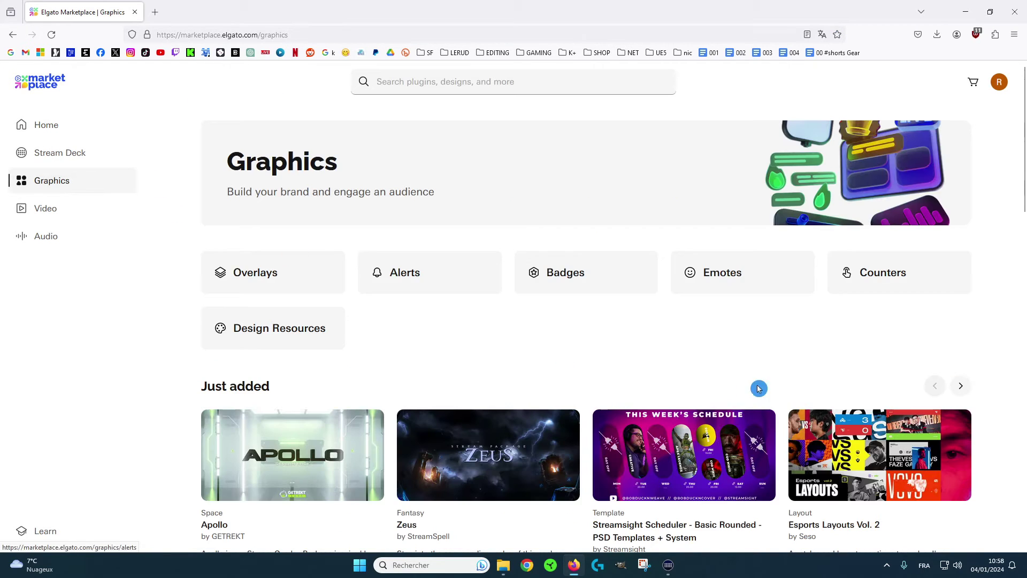
click(885, 275)
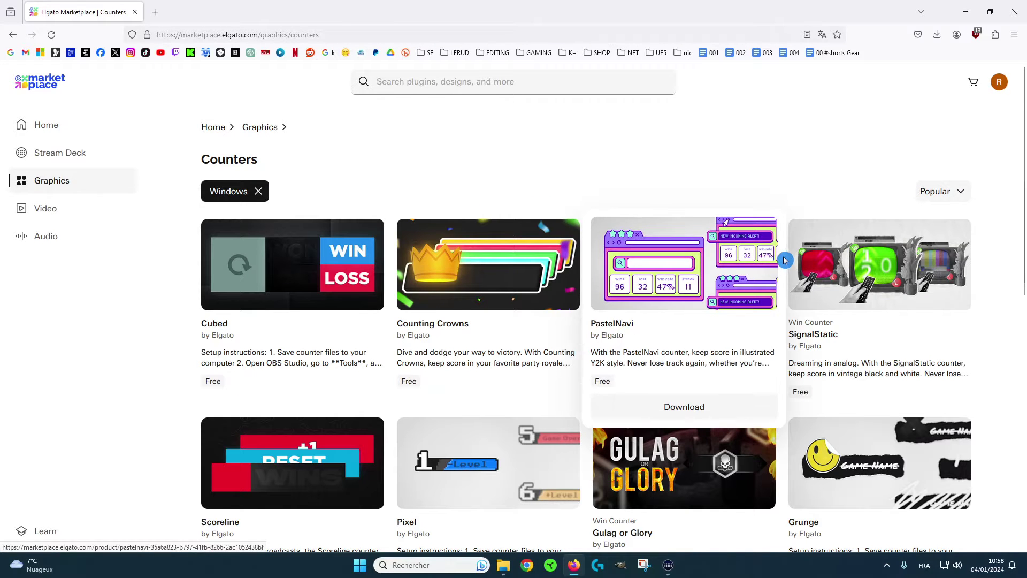
scroll(803, 258, down, 2)
scroll(811, 257, down, 6)
scroll(858, 371, up, 8)
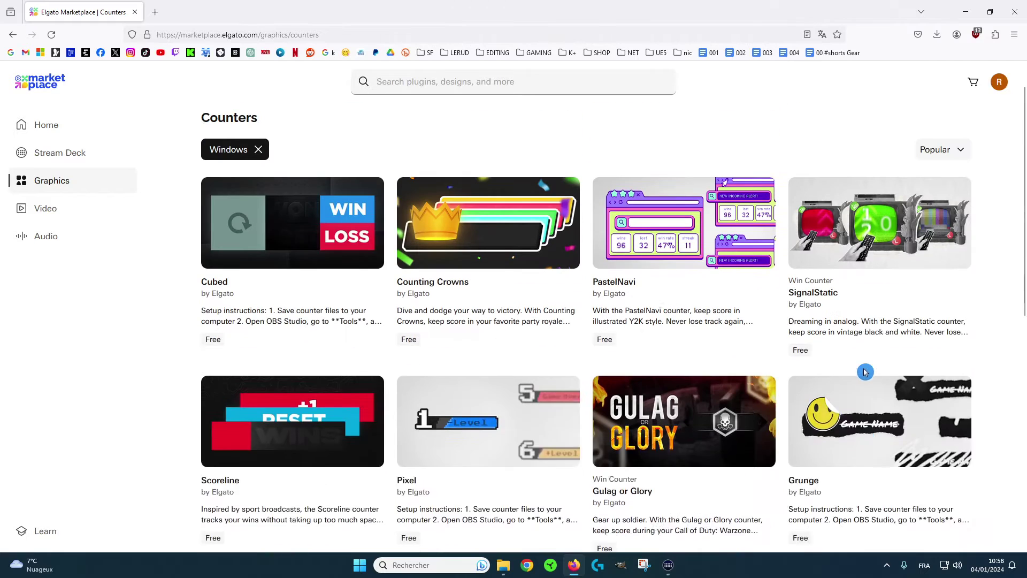
scroll(749, 332, down, 6)
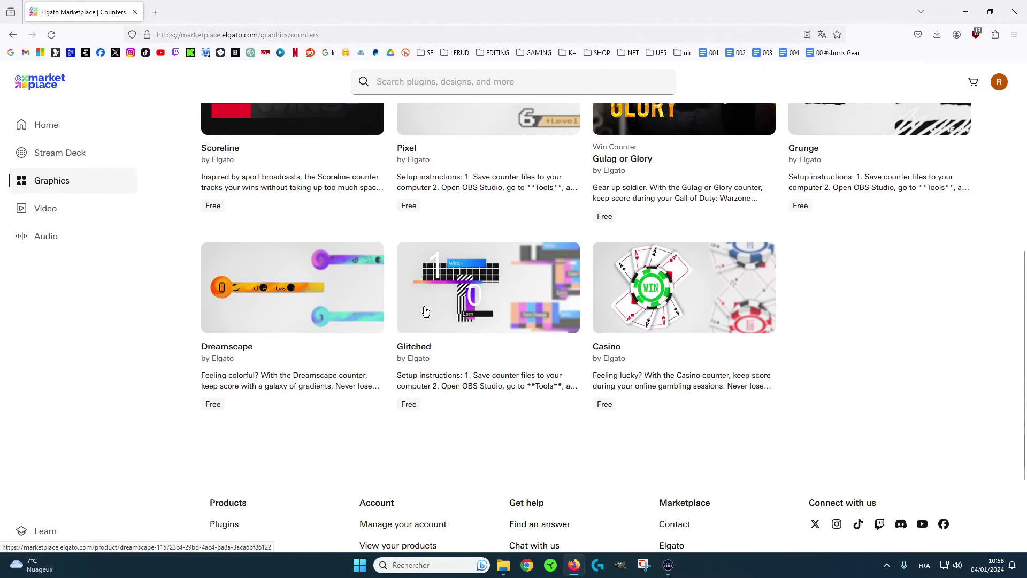
scroll(915, 337, up, 5)
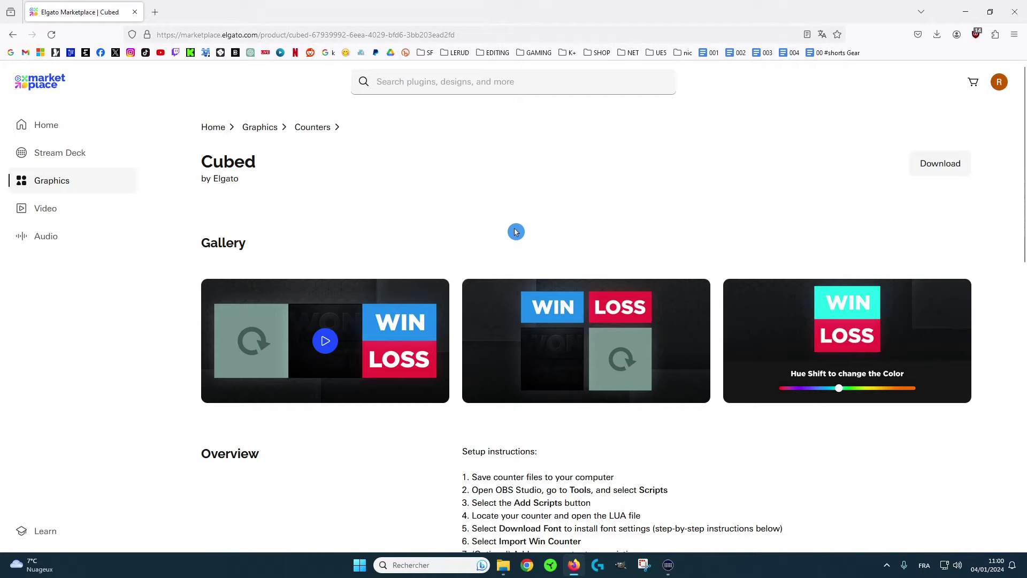
Step: Return to the Counters list and view the Counting Crowns page and a gallery image of the PastelNavi counter
click(311, 129)
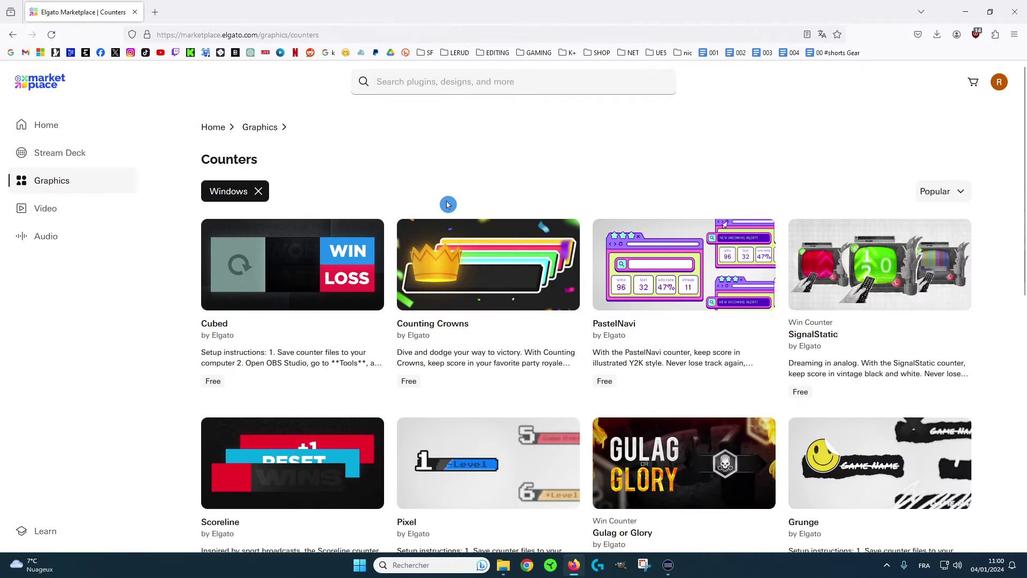
click(490, 262)
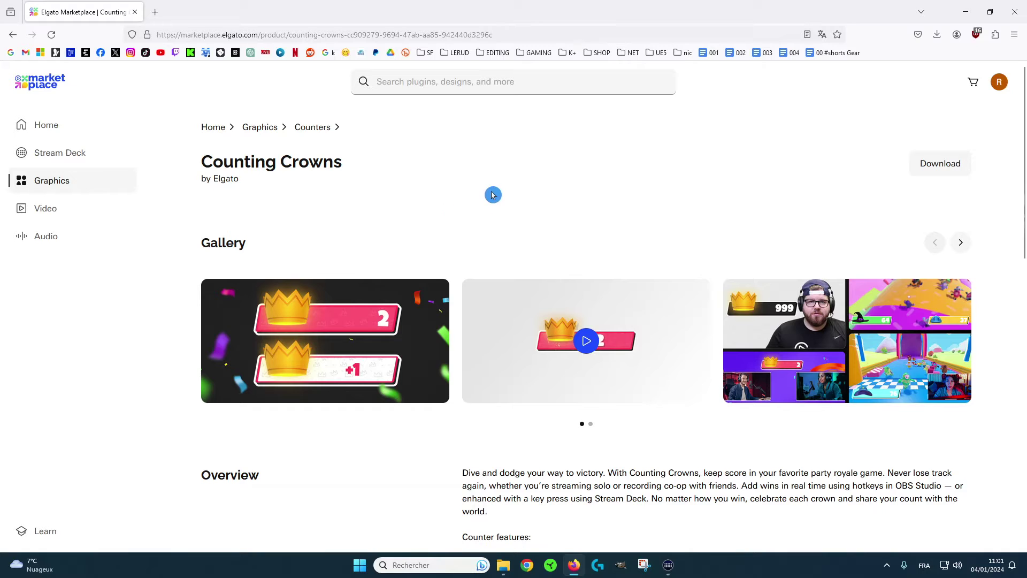
key(alt+Left)
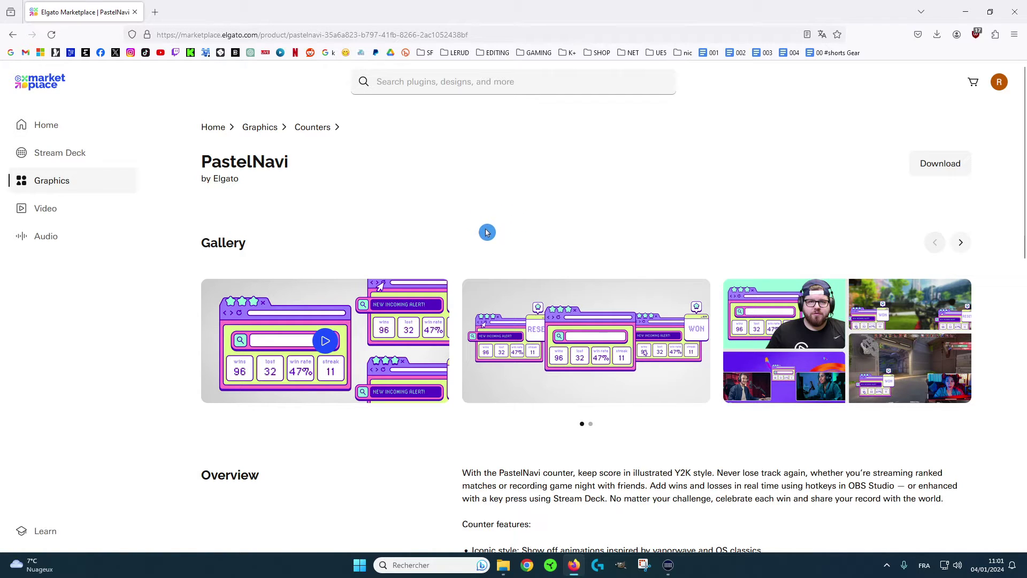
click(561, 362)
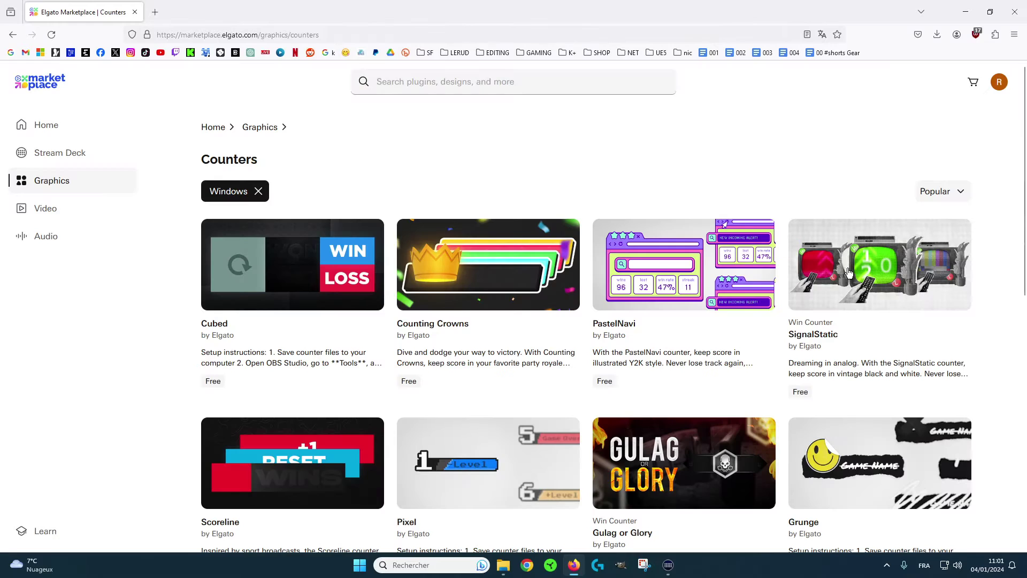
key(alt+Left)
Step: View the SignalStatic counter's first gallery image enlarged, and return to the Counters list
click(850, 273)
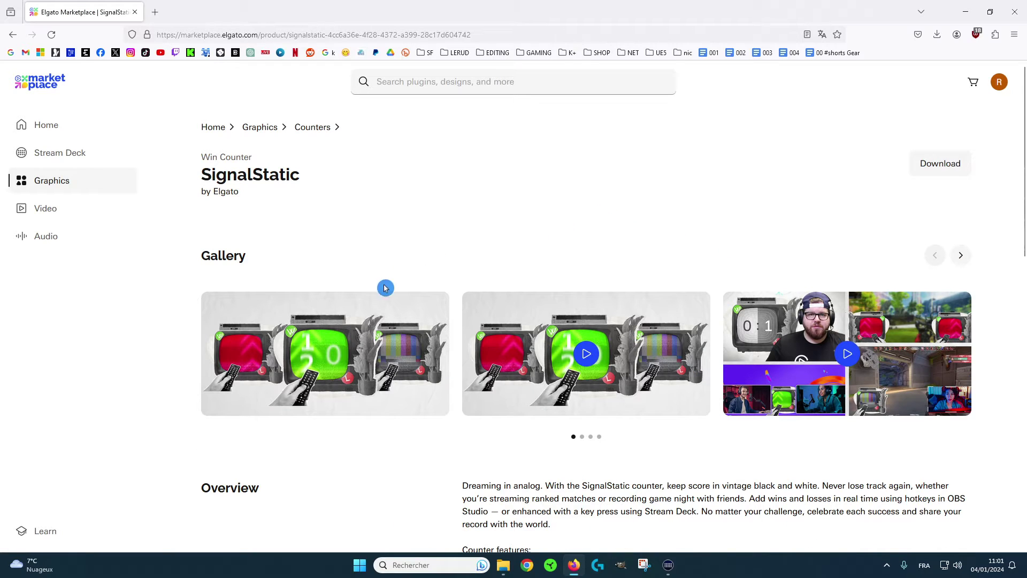
click(323, 363)
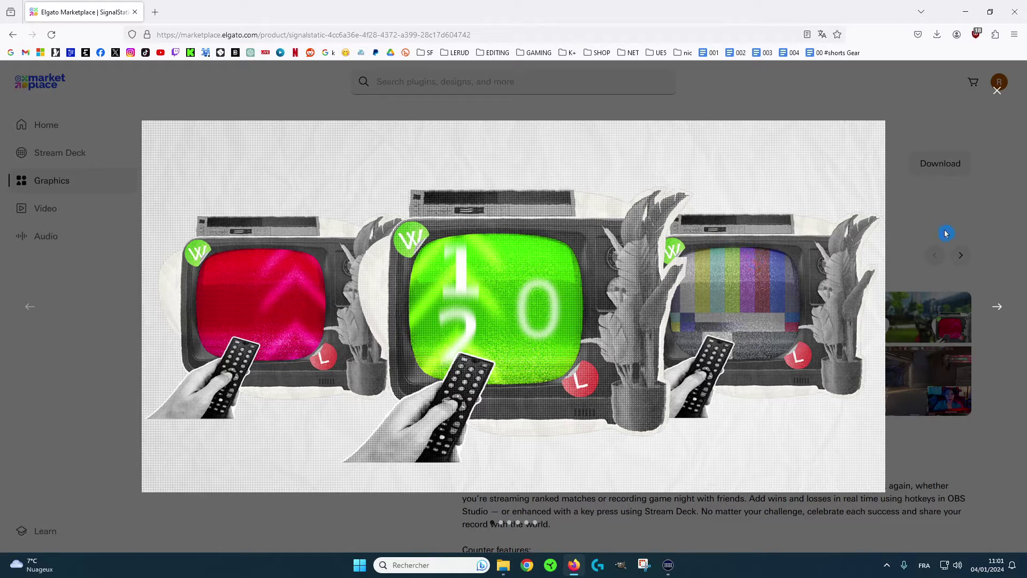
click(998, 89)
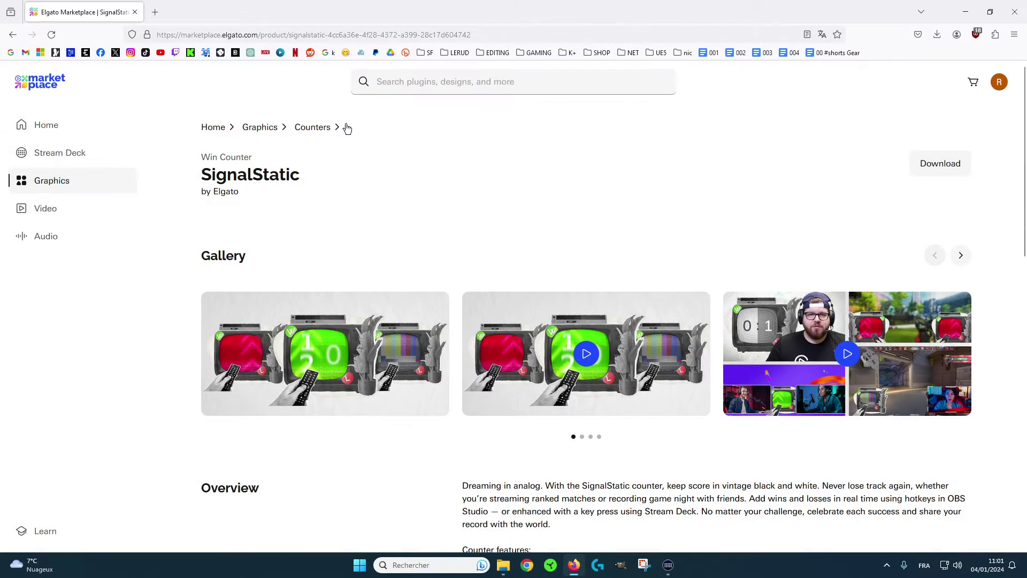
click(320, 130)
Step: Look at the Scoreline counter's product page and go back to the Counters list
scroll(283, 276, down, 2)
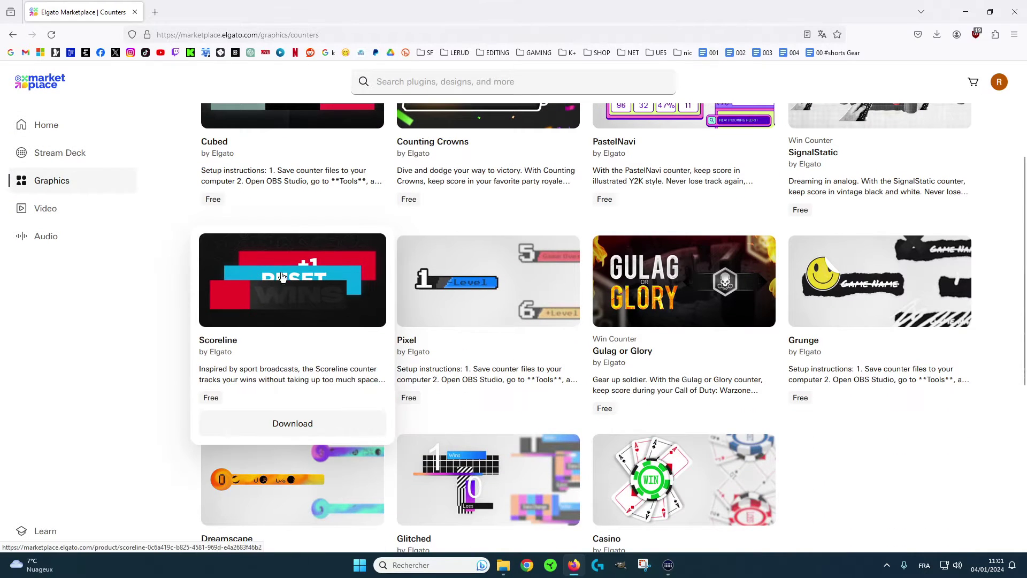
click(308, 271)
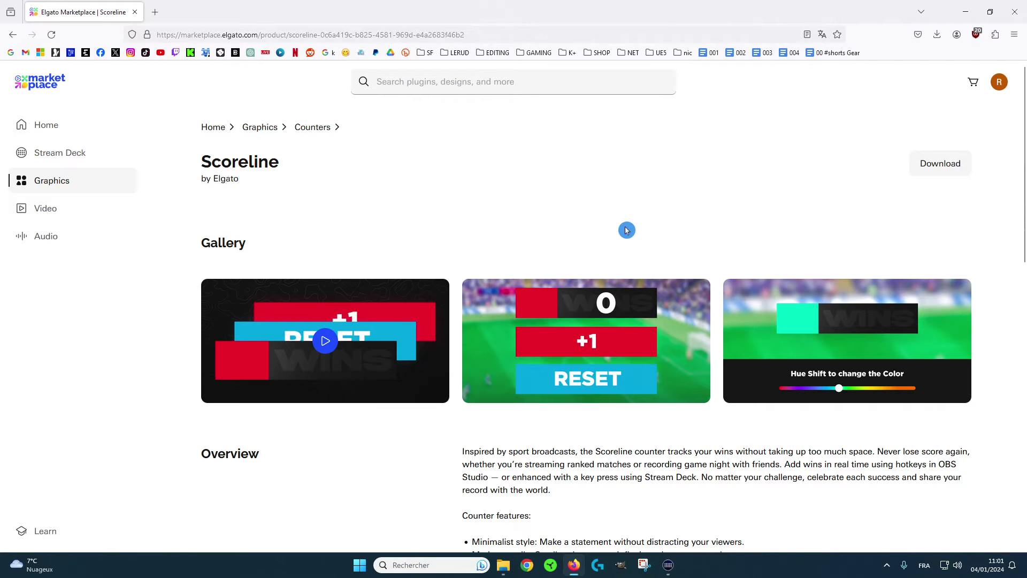
key(alt+Left)
Step: View the Pixel counter's second gallery image enlarged, and return to the Counters list
scroll(524, 228, down, 4)
scroll(524, 228, down, 2)
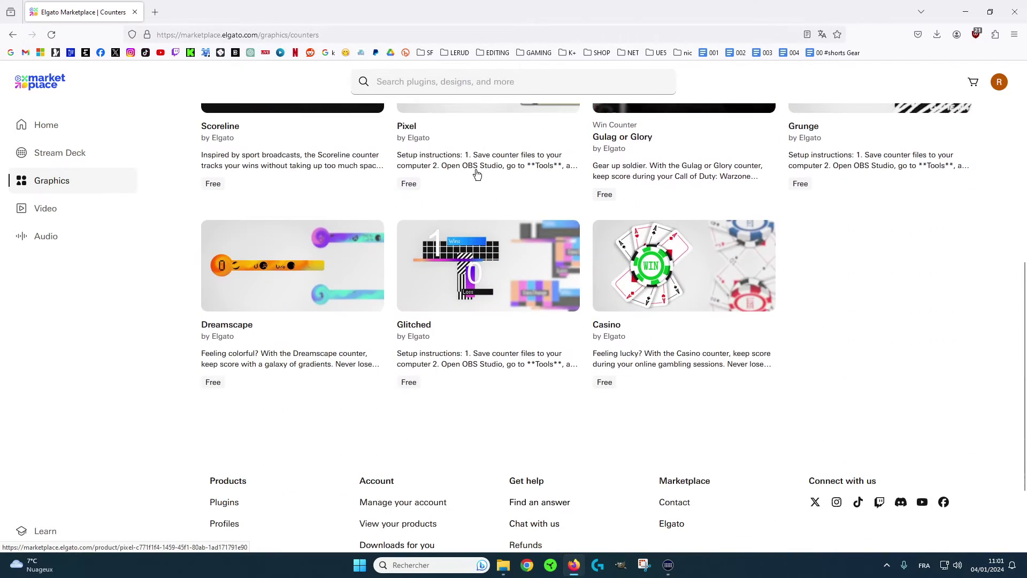
click(477, 171)
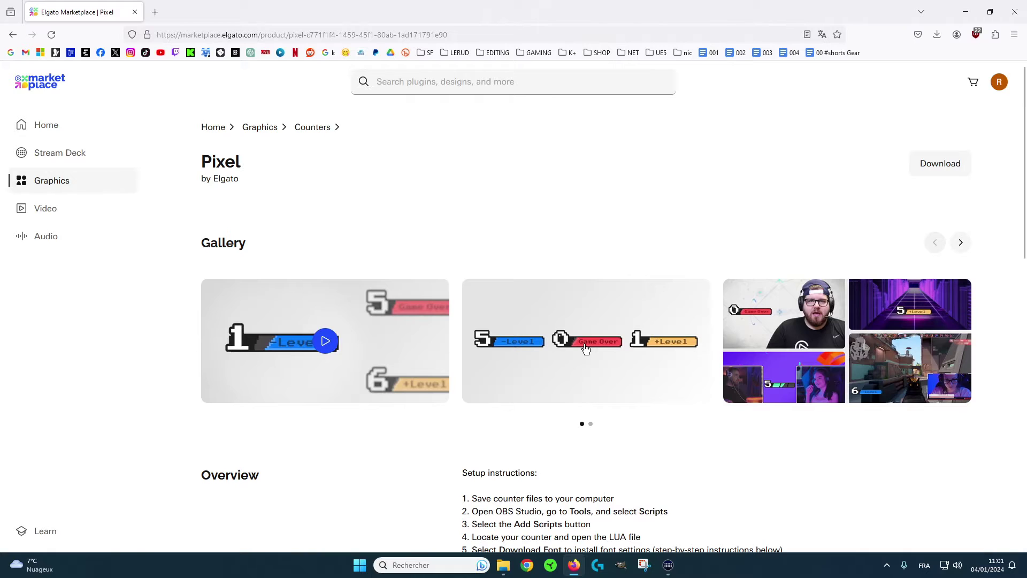
click(649, 366)
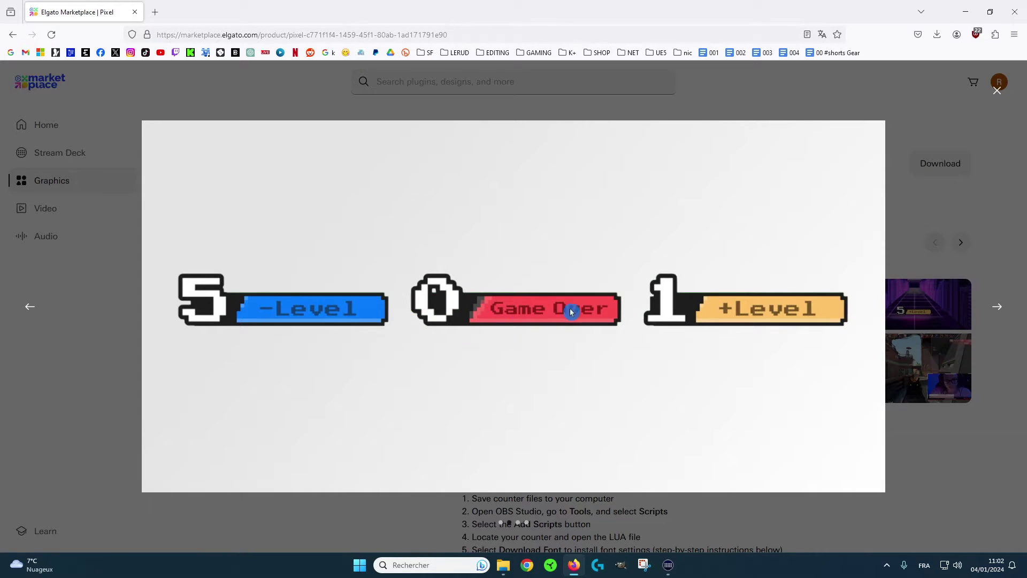
click(997, 91)
click(316, 133)
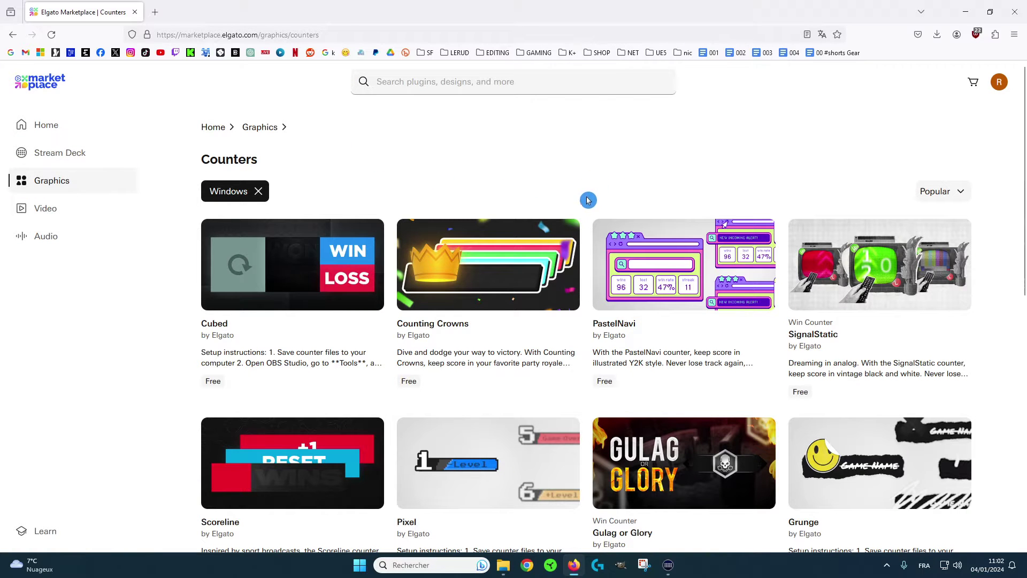
Step: View the Gulag or Glory counter's gallery image of the three skull badges enlarged, and go back to the list
scroll(588, 201, down, 3)
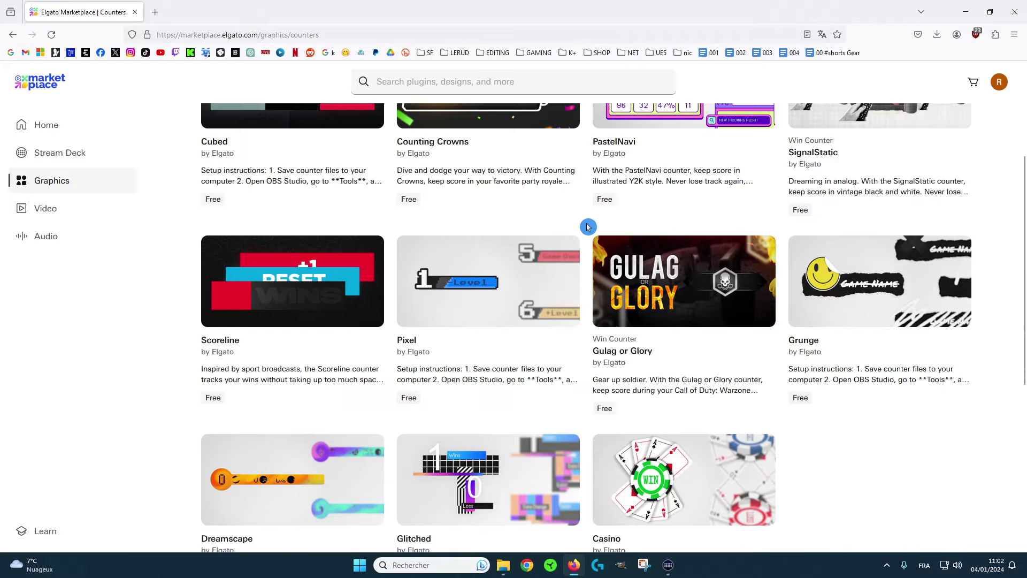
click(712, 278)
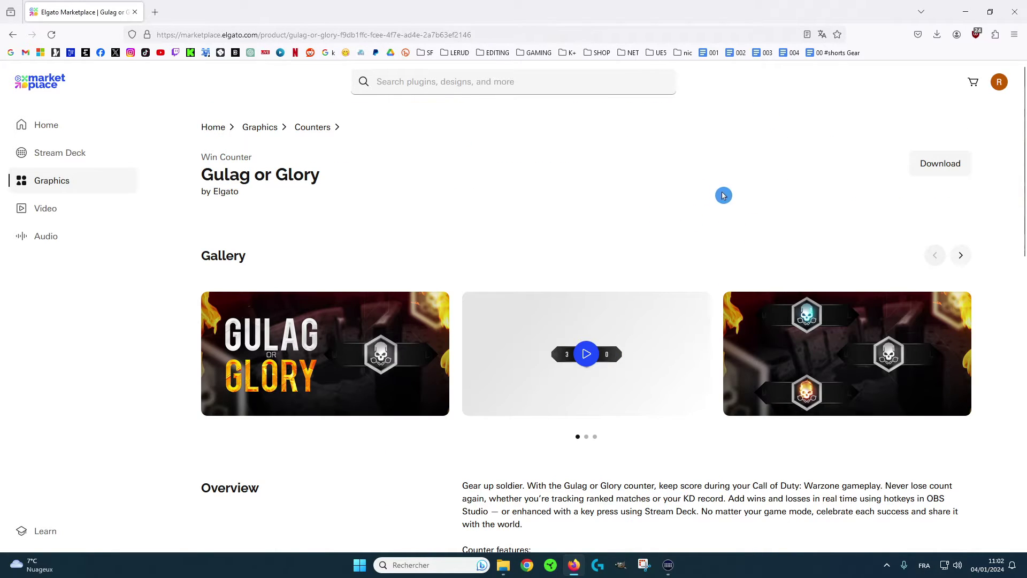
click(814, 347)
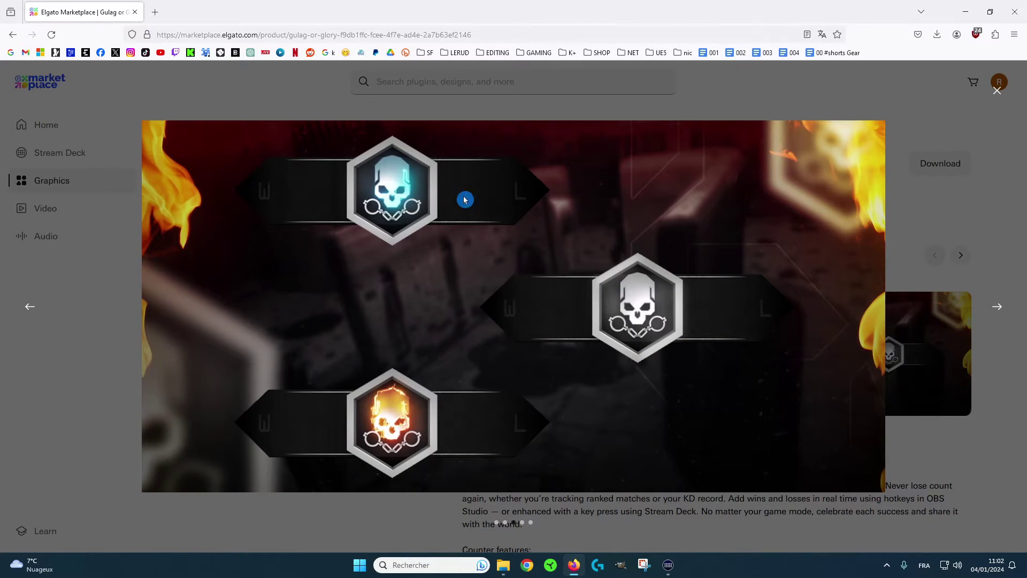
key(alt+Left)
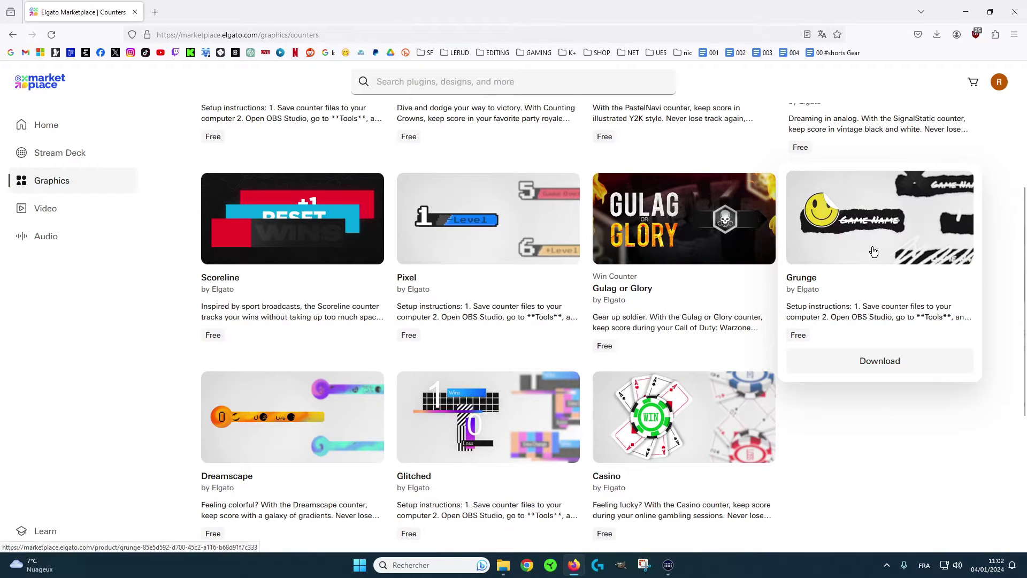
Step: View the Grunge counter's second gallery image enlarged and close it
click(874, 252)
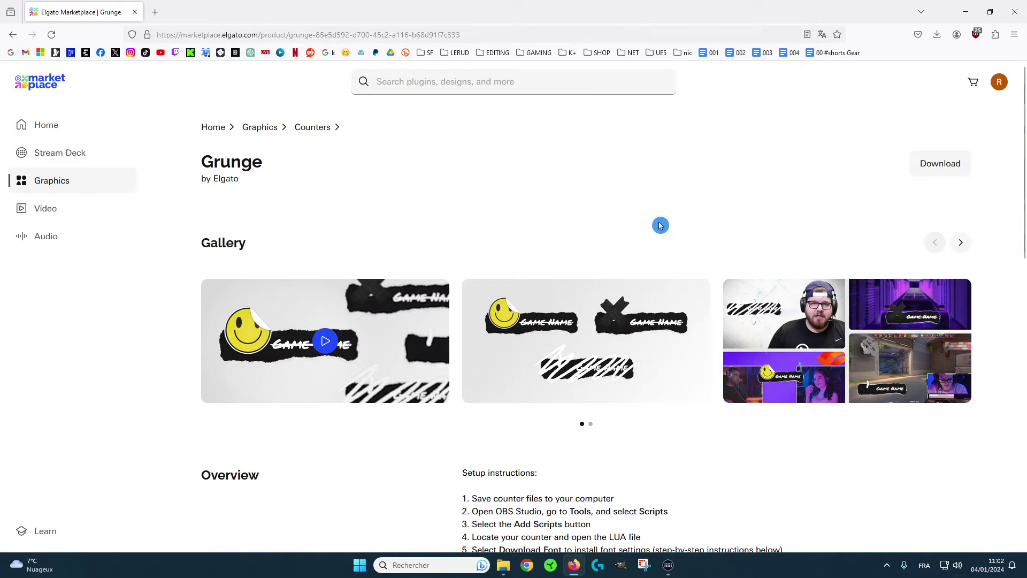
click(593, 347)
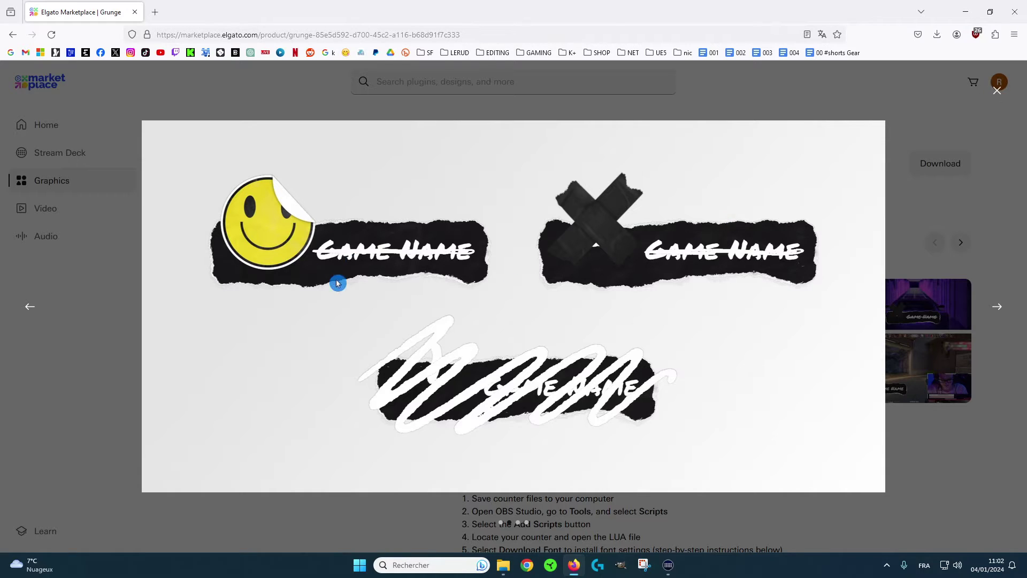
click(993, 101)
Step: View the Dreamscape counter's second gallery image enlarged, and go back to the Counters list
click(257, 318)
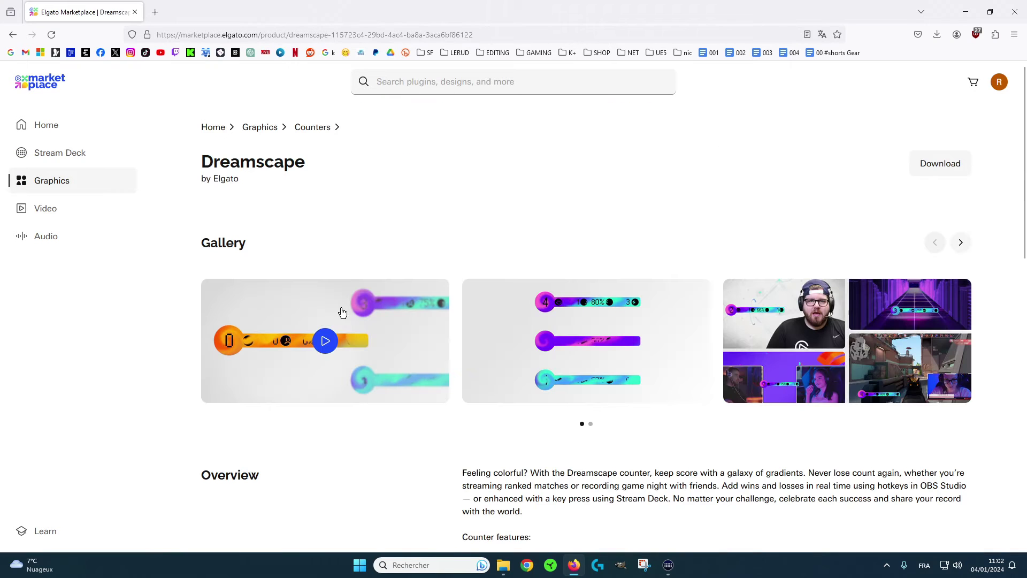
click(546, 348)
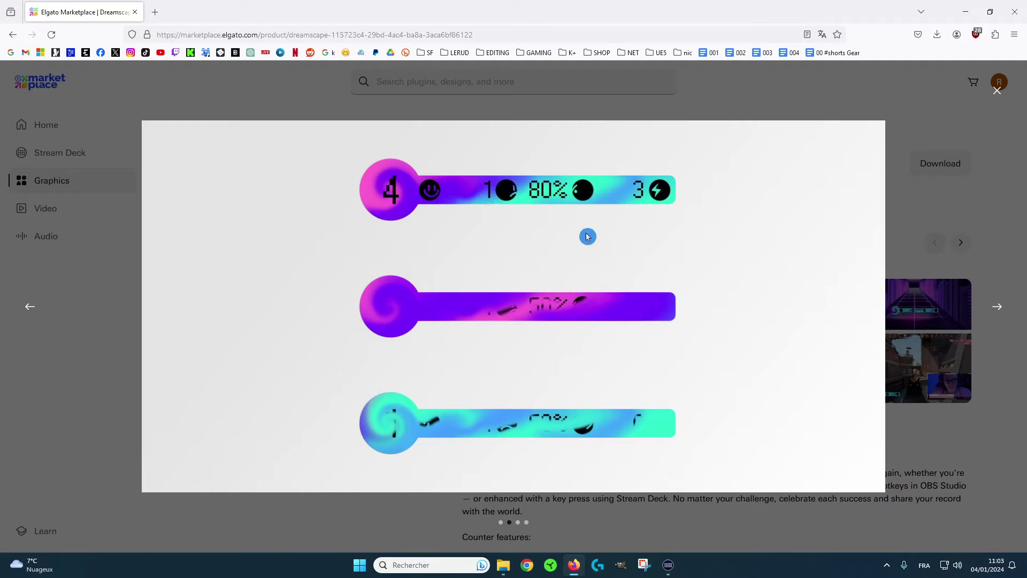
key(alt+Left)
Step: View the Glitched counter's second gallery image enlarged, and return to the Counters list
click(502, 335)
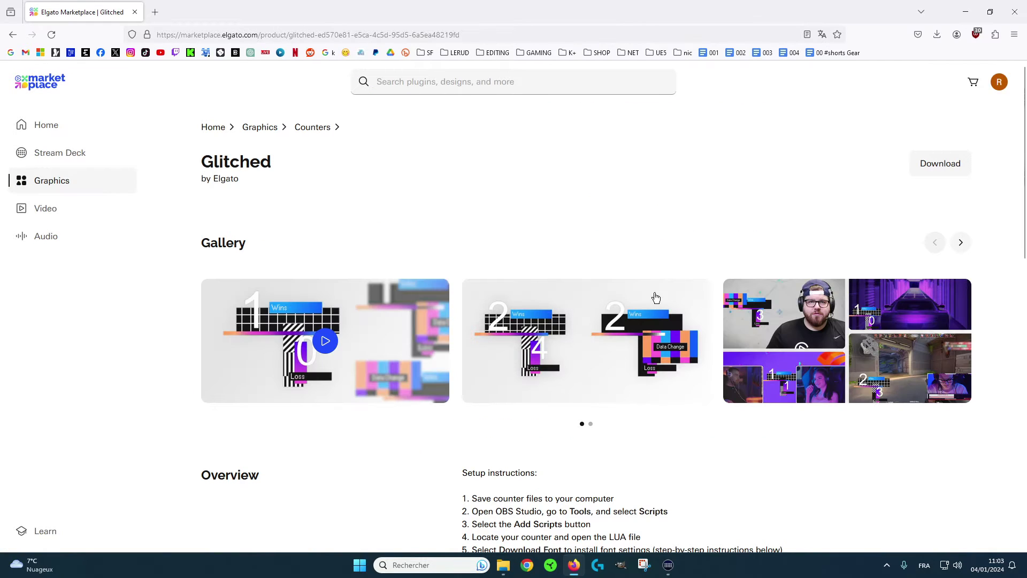
click(603, 353)
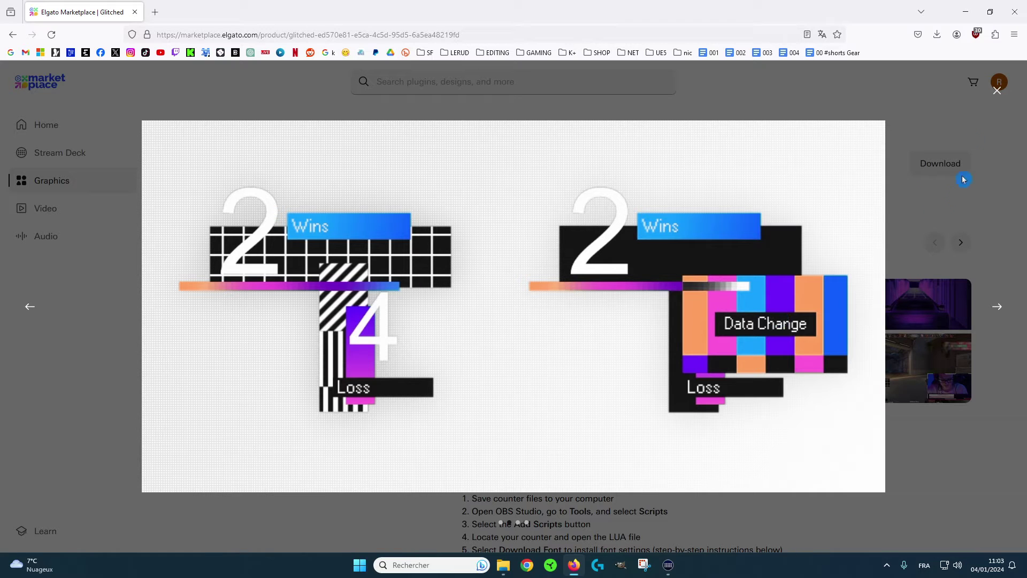
click(997, 90)
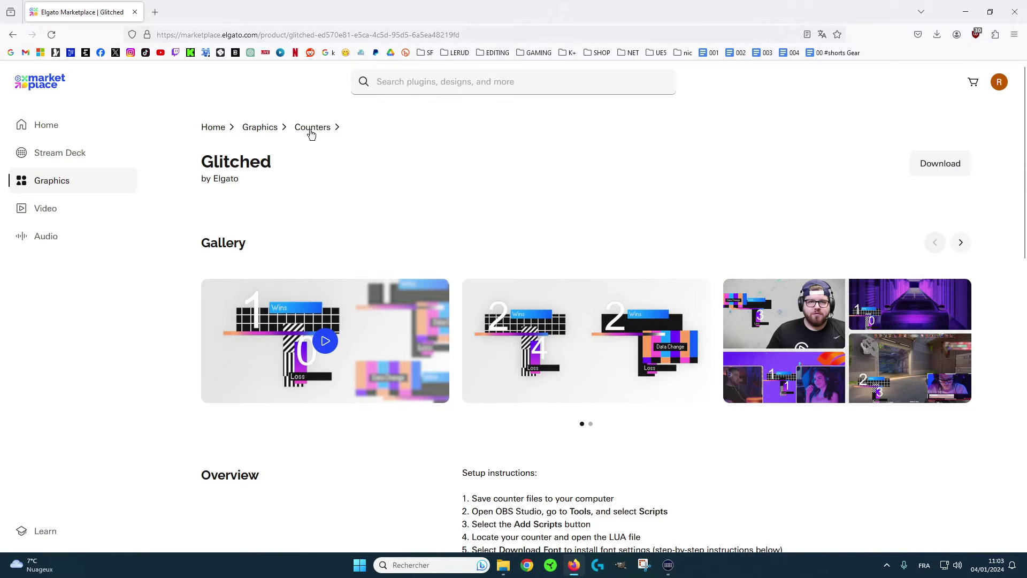
click(311, 130)
Step: View the Casino counter's Loss, Win and Reset gallery image enlarged, and return to the Counters list
scroll(544, 325, down, 5)
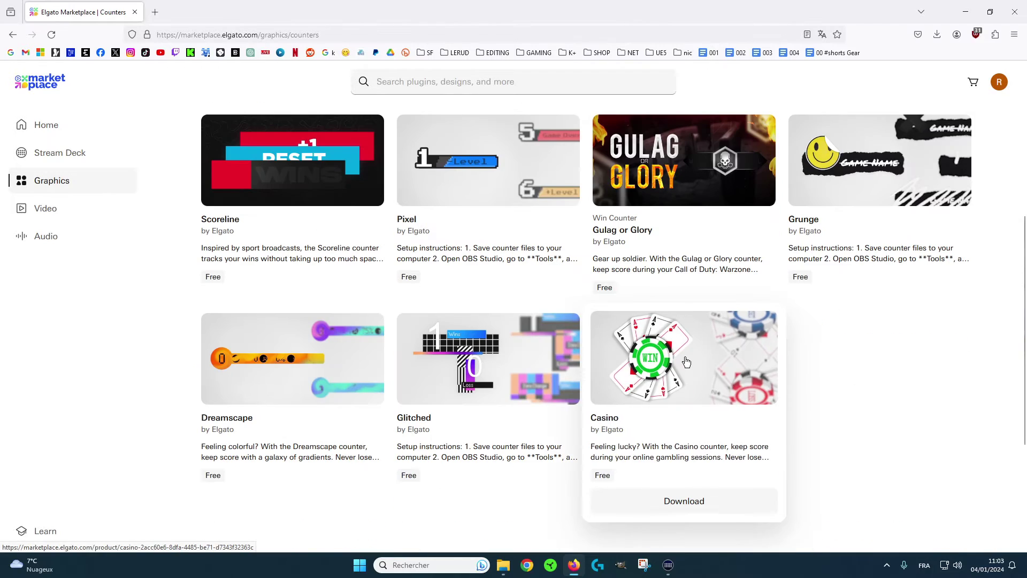
click(686, 362)
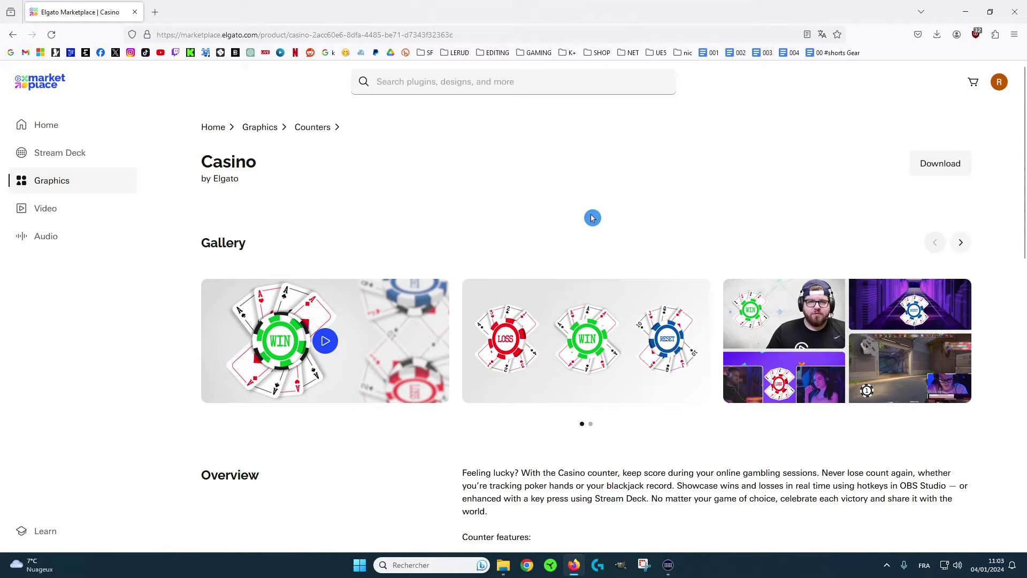
click(537, 341)
click(612, 280)
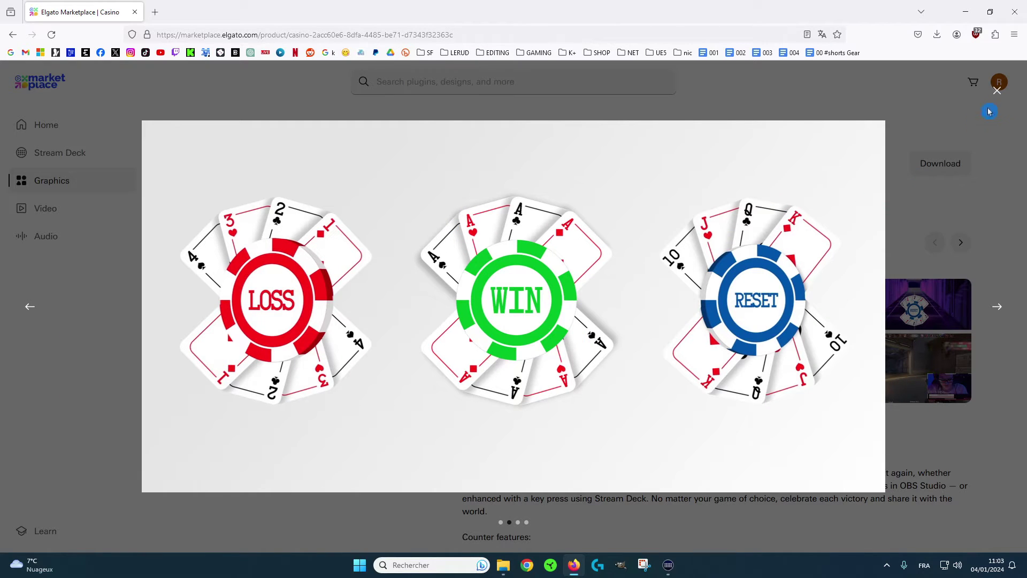
click(997, 90)
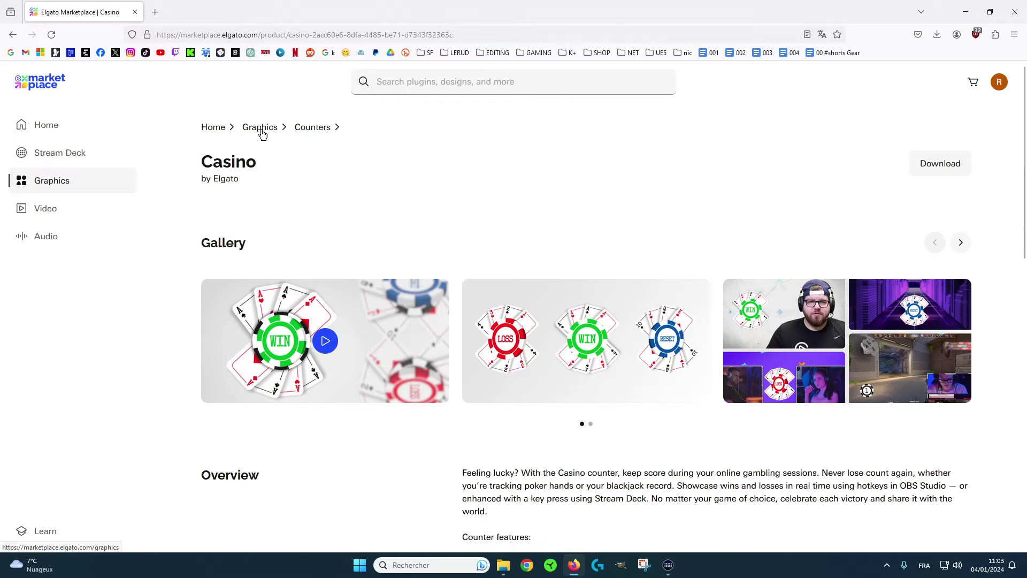
click(311, 128)
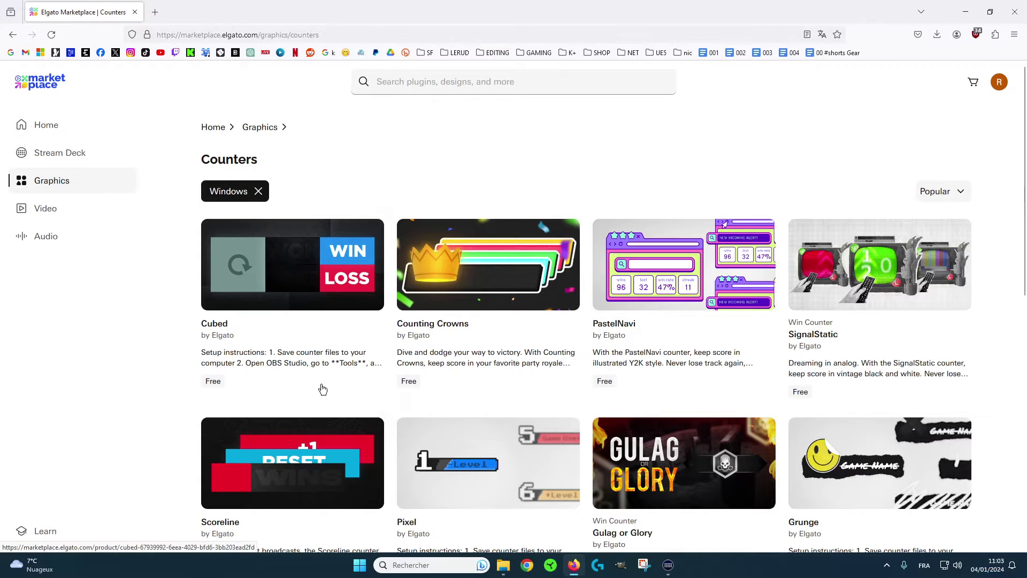
mouse_move(239, 276)
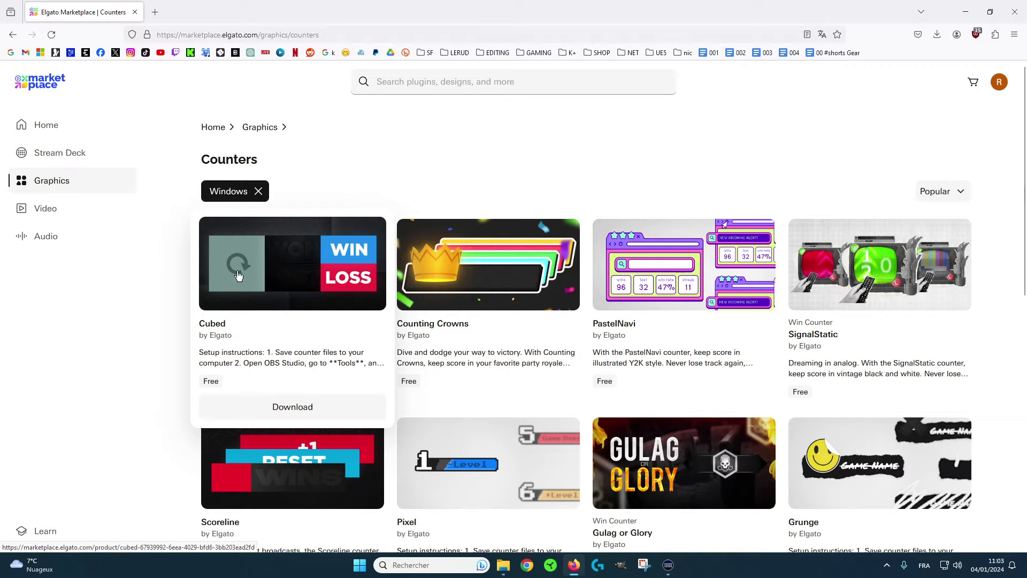
Step: Download the free Cubed counter and show the EDITING and OBS Counters folders side by side in File Explorer
click(297, 408)
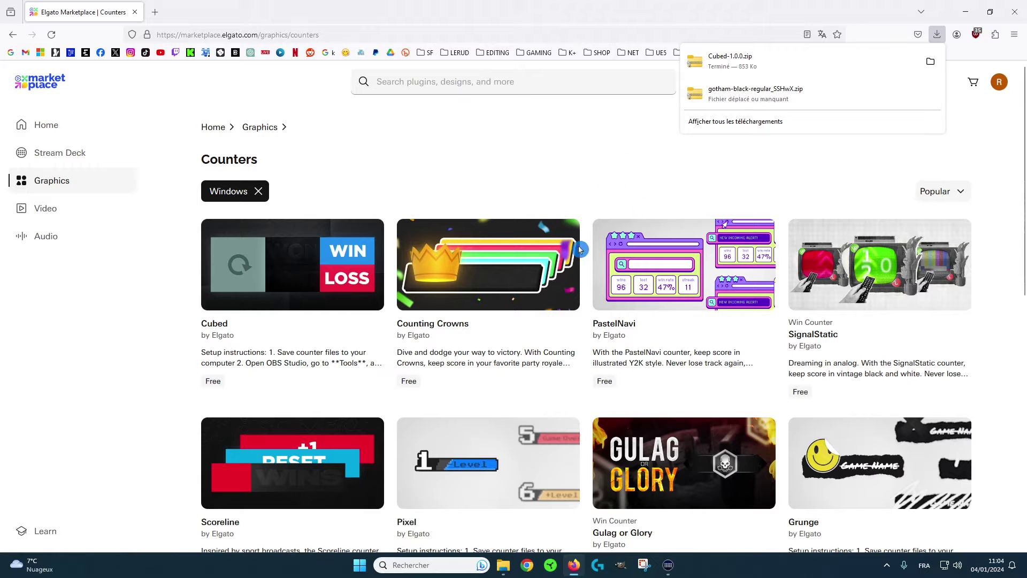
click(506, 566)
click(545, 528)
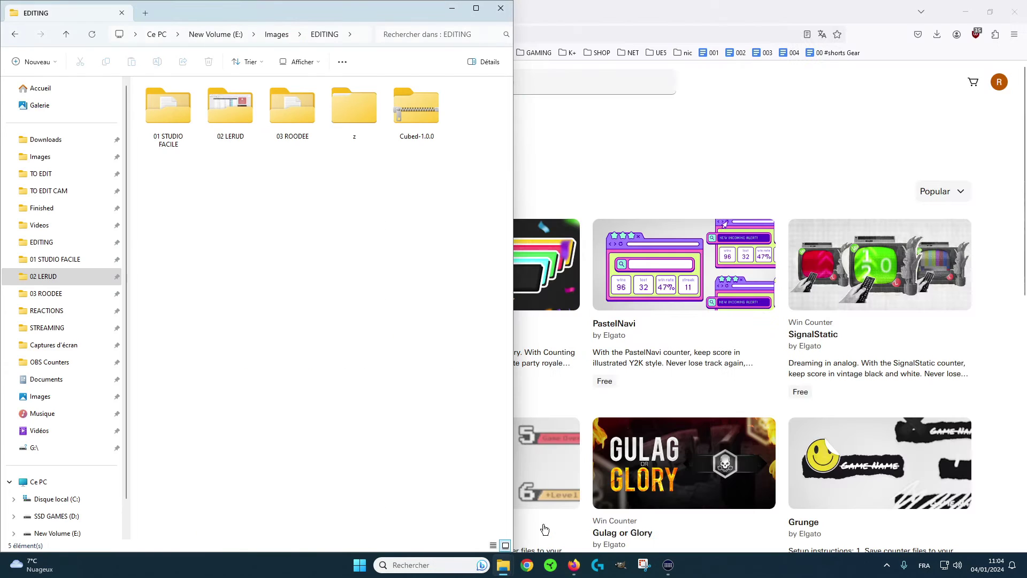
click(486, 526)
scroll(825, 255, up, 5)
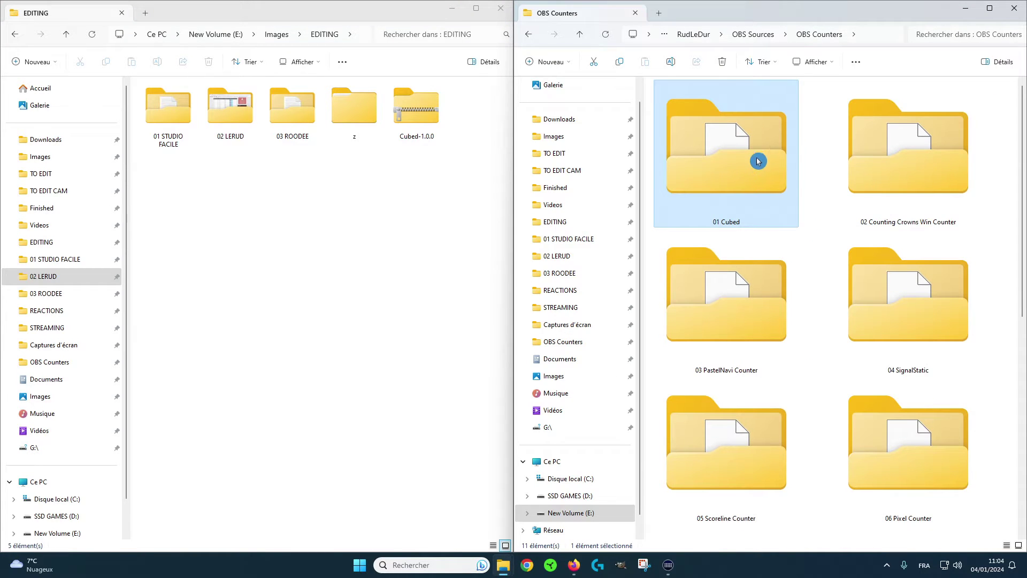
Step: Examine the contents of the 01 Cubed folder down to its assets' animations, and return to 01 Cubed
double_click(743, 186)
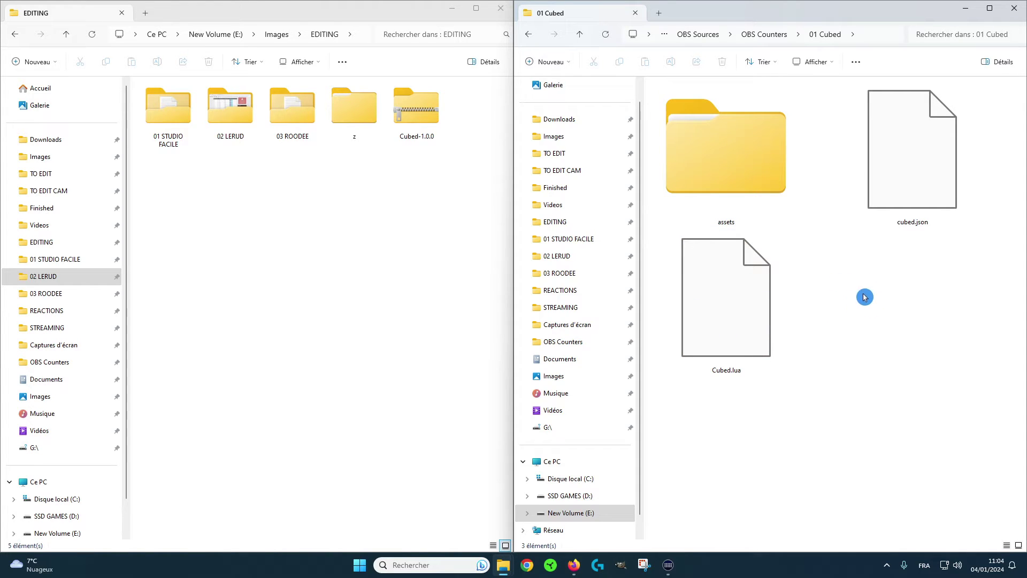
double_click(736, 166)
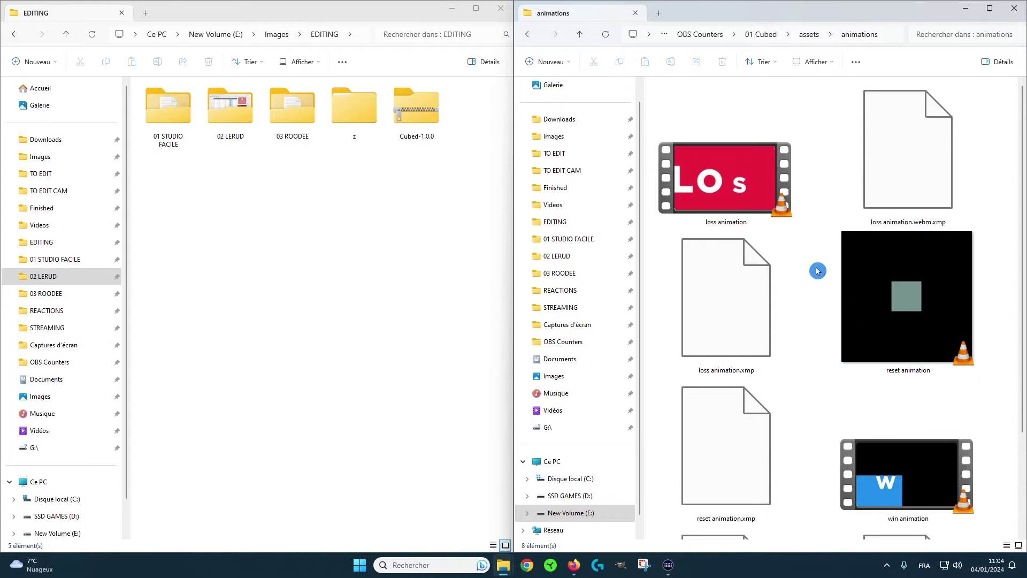
key(alt+Up)
key(alt+Up)
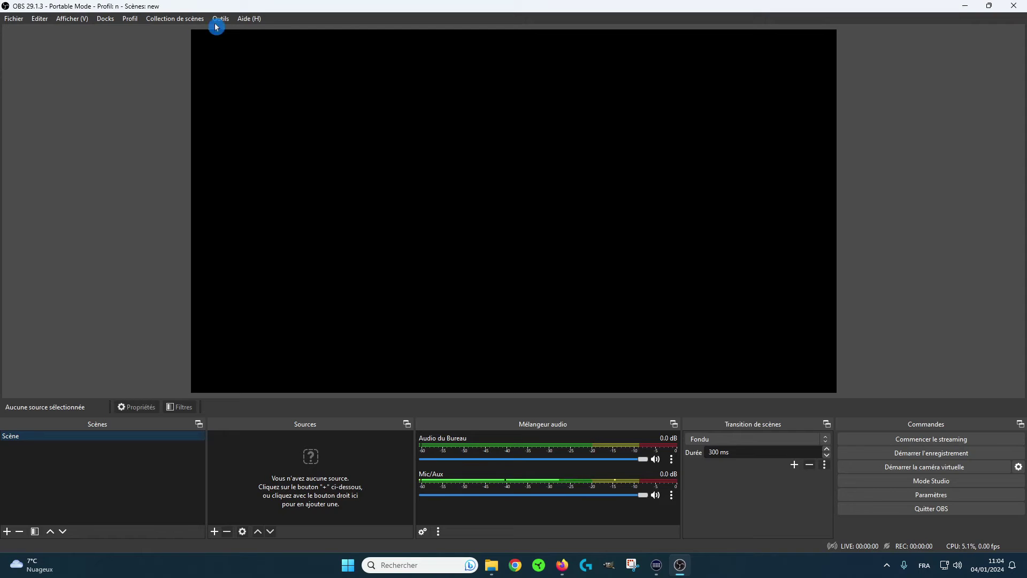
Step: Switch to OBS Studio and load the script Cubed.lua from the 01 Cubed folder in OBS Counters
click(221, 19)
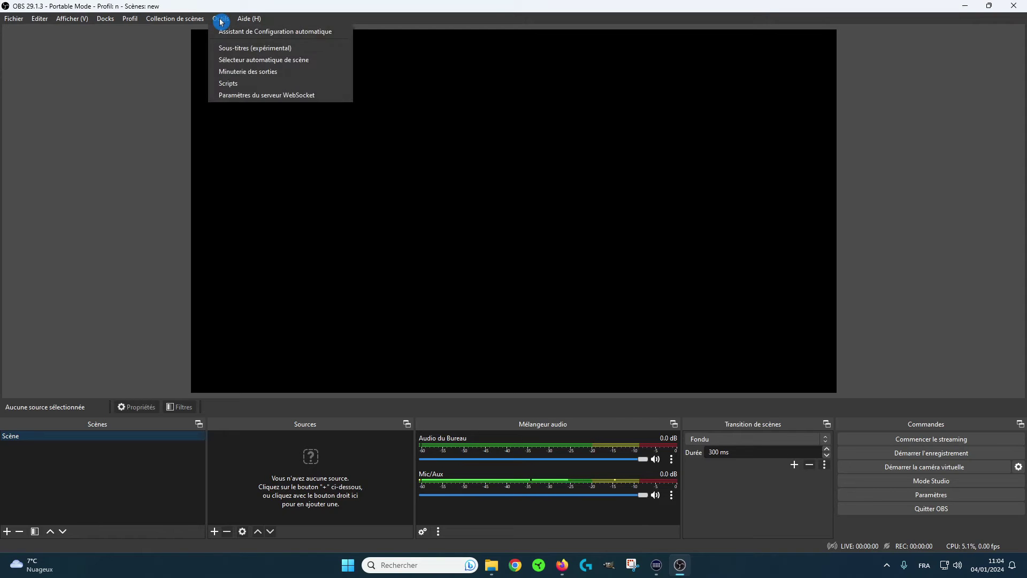
click(236, 83)
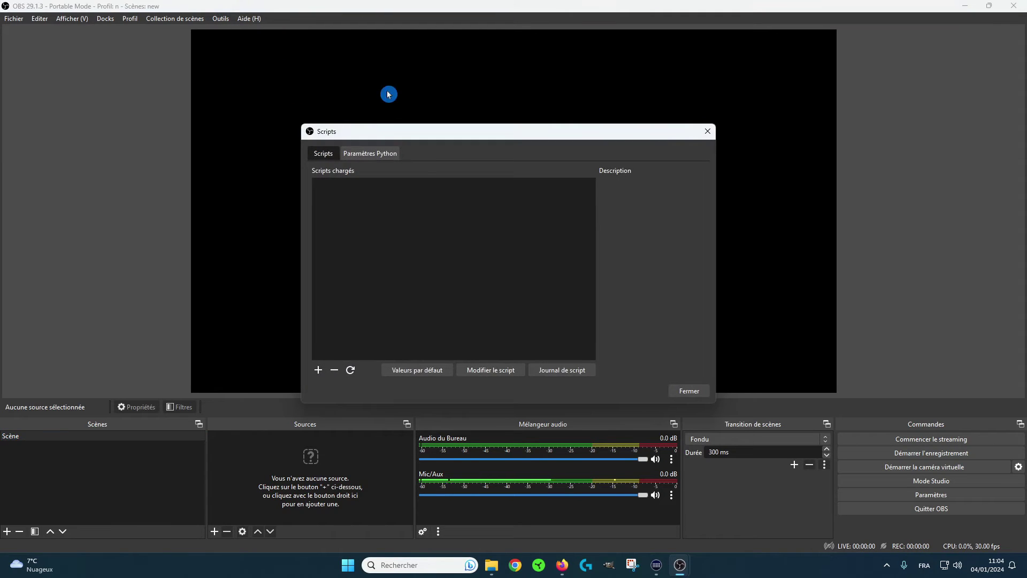
click(319, 371)
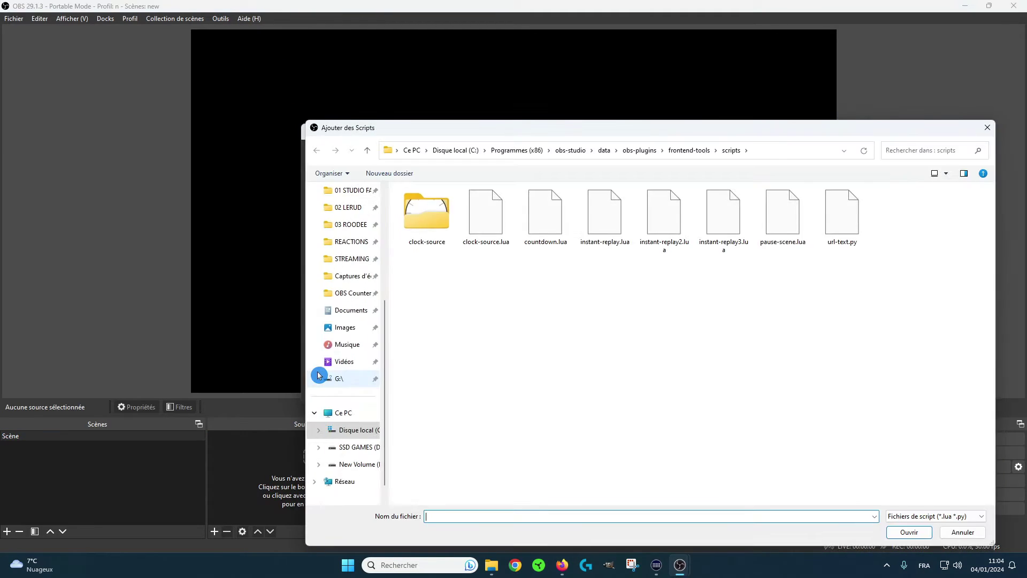
click(352, 293)
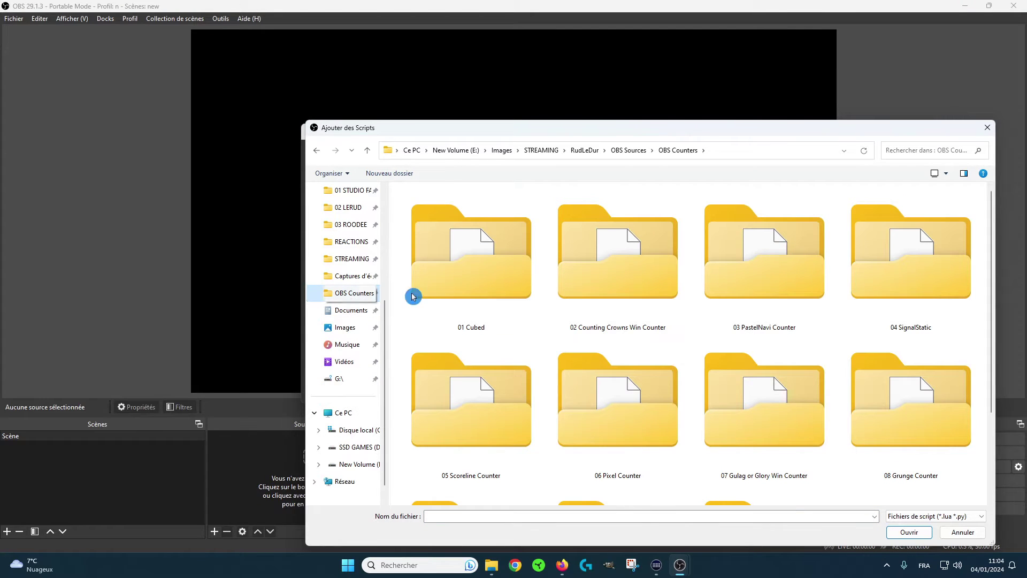
double_click(491, 256)
double_click(619, 273)
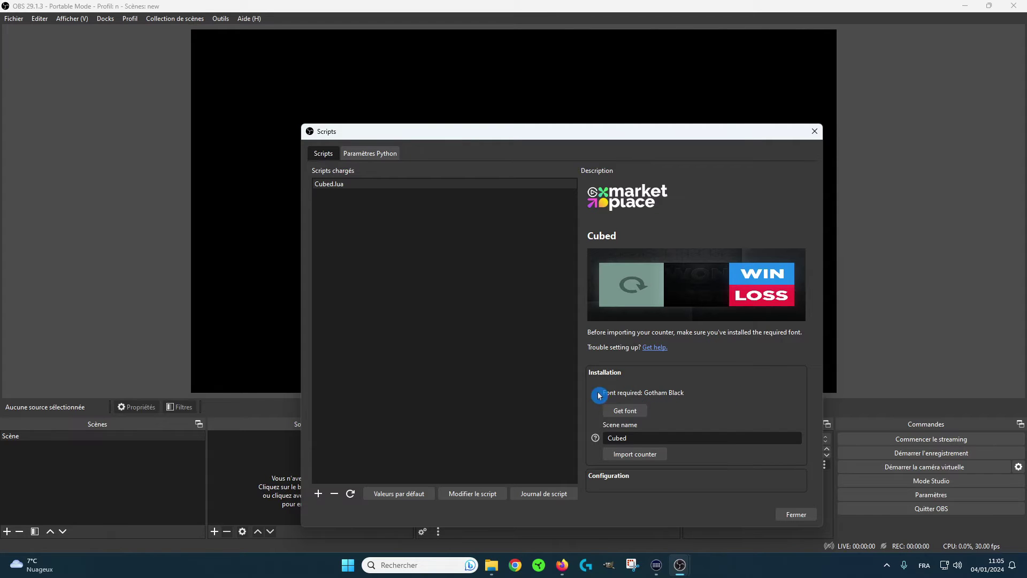
Step: Follow the Cubed script's font link, download the Gotham Black Regular ZIP file and open the archive
click(625, 412)
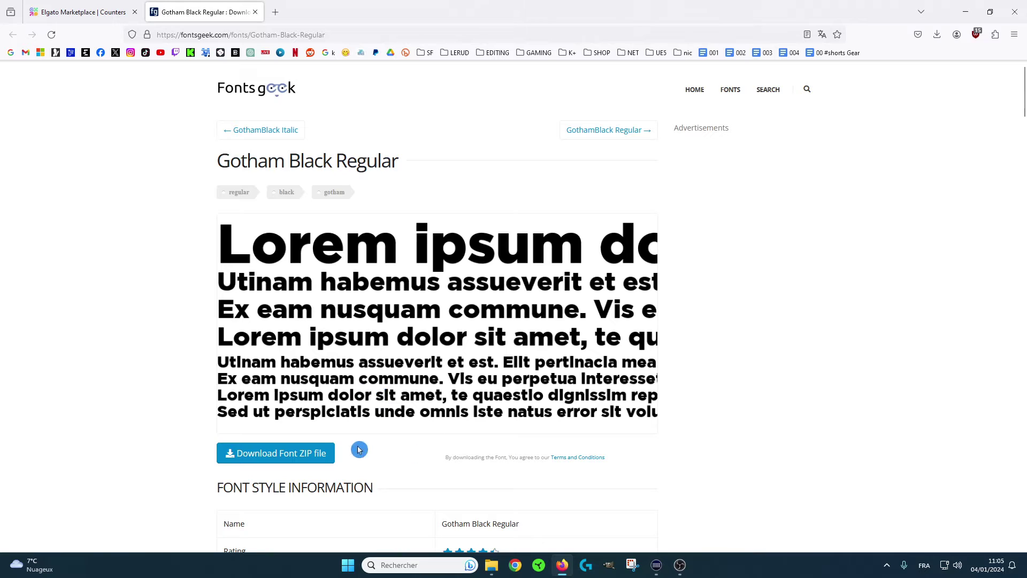
click(252, 461)
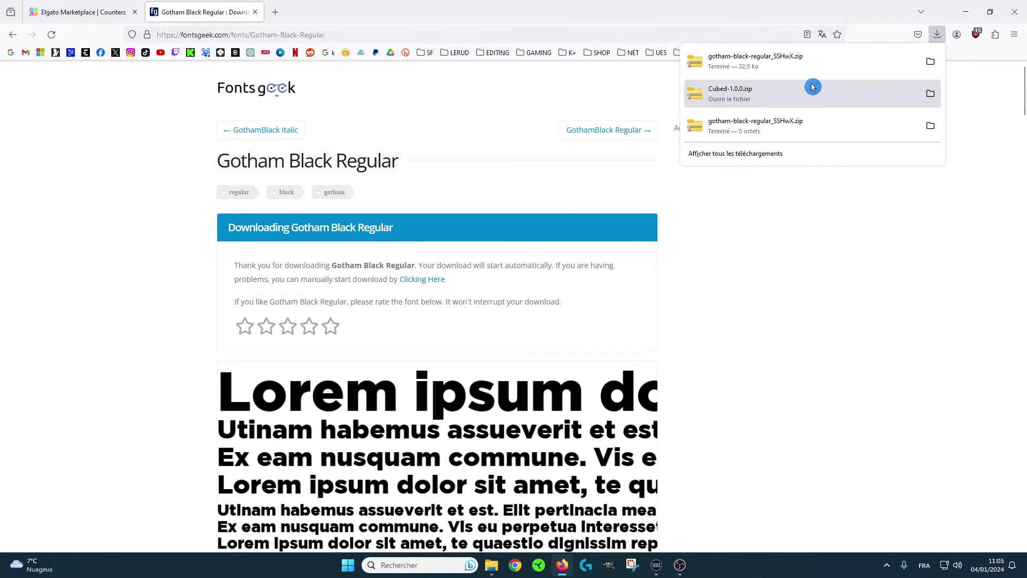
click(717, 61)
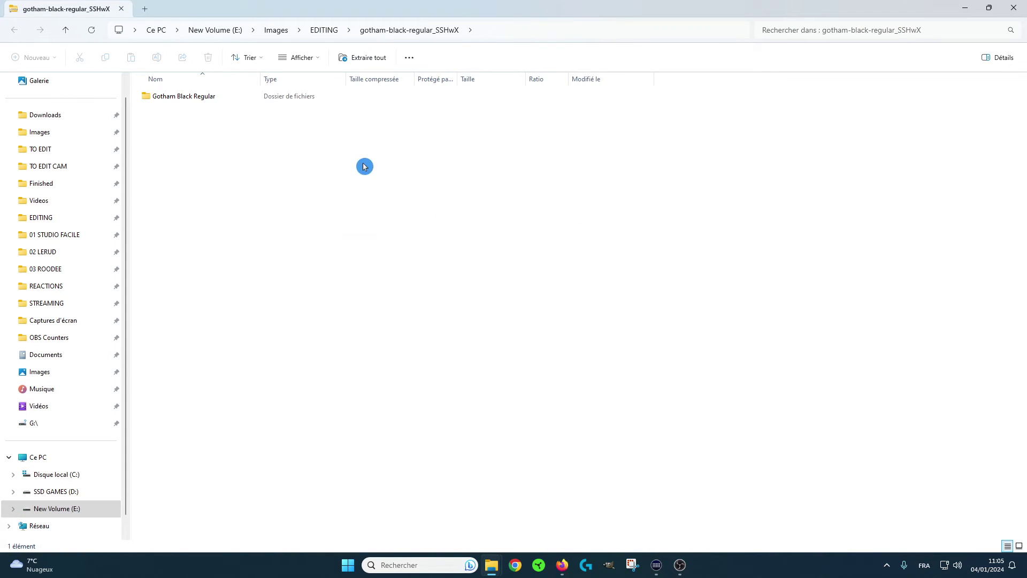
Step: Install the Gotham Black Regular font from the archive, replacing the existing copy, and close the font and archive windows
double_click(196, 101)
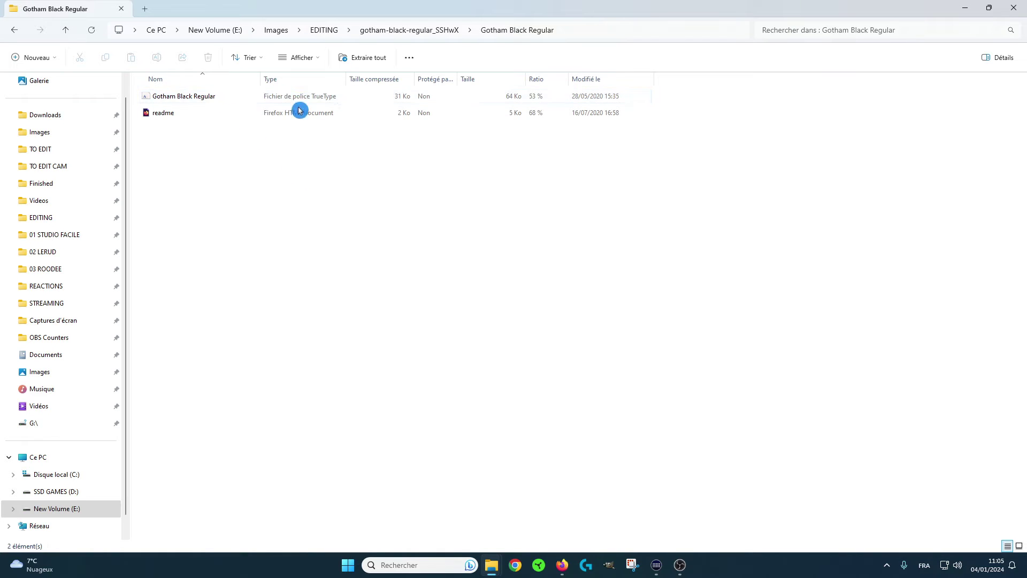
double_click(192, 100)
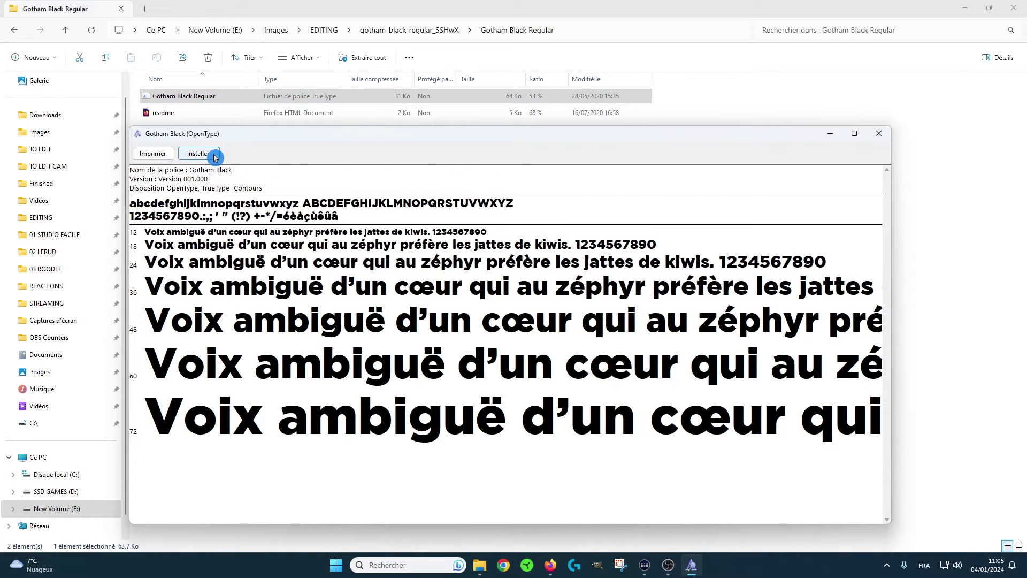
click(199, 153)
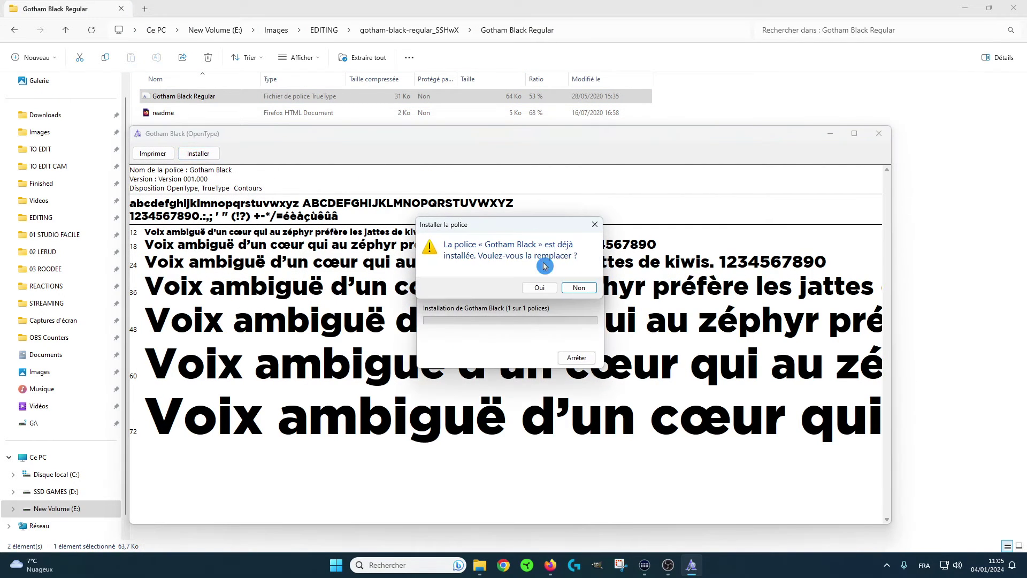
click(540, 288)
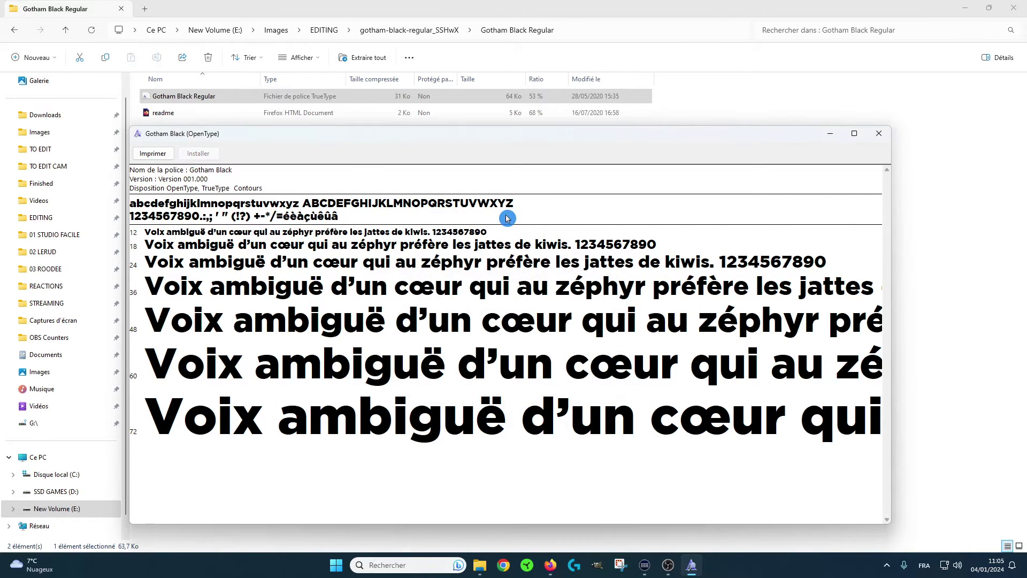
click(879, 133)
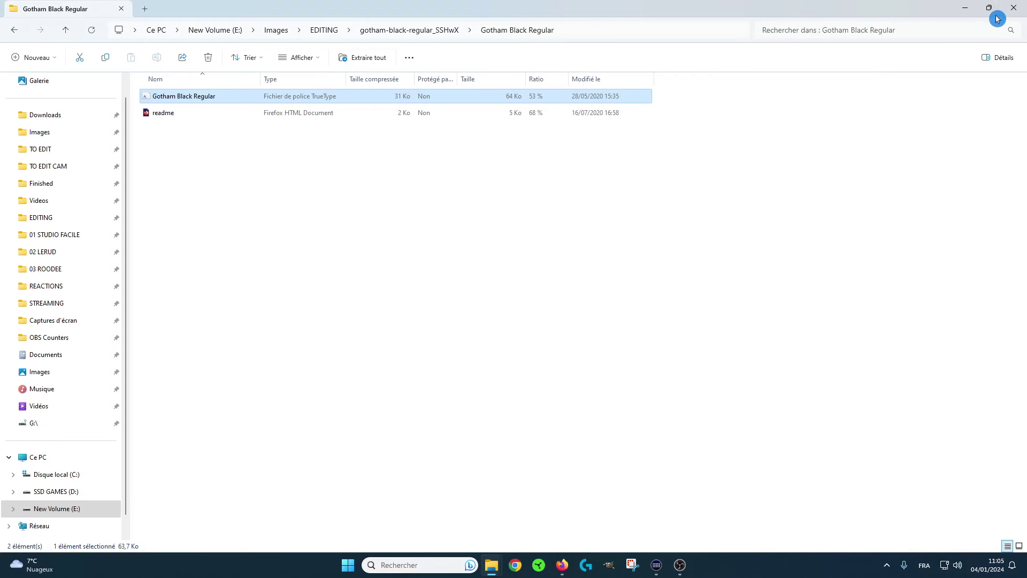
click(1014, 8)
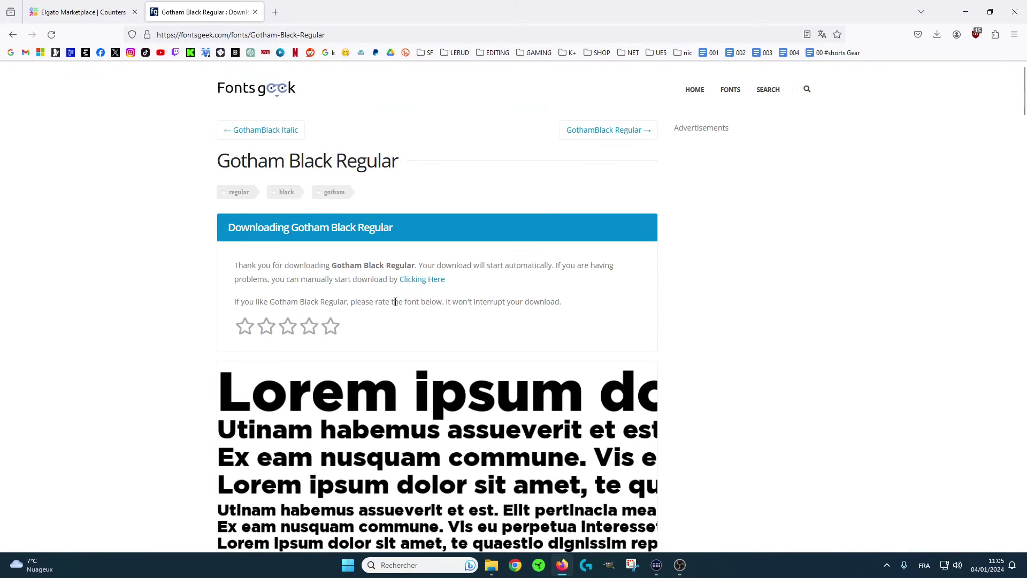
Step: Close the font download page and the Scripts window, and restart OBS Studio
click(255, 12)
mouse_move(680, 565)
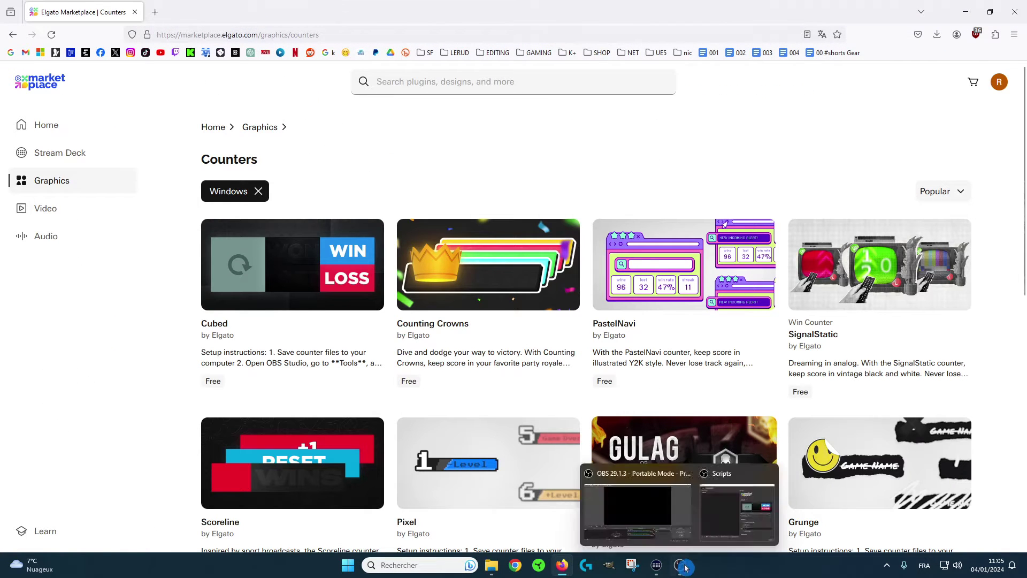
click(718, 506)
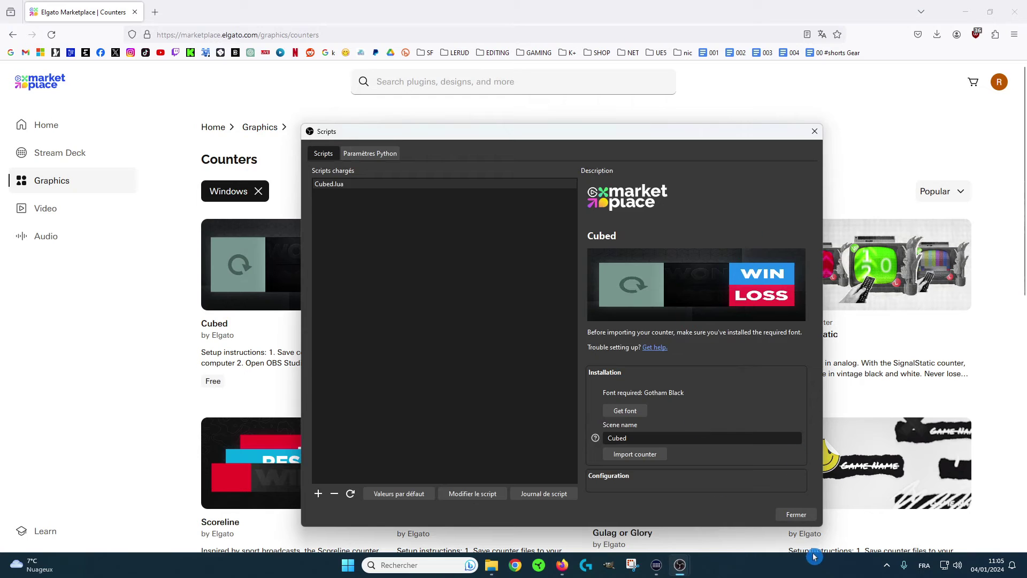
click(796, 514)
mouse_move(680, 565)
click(713, 509)
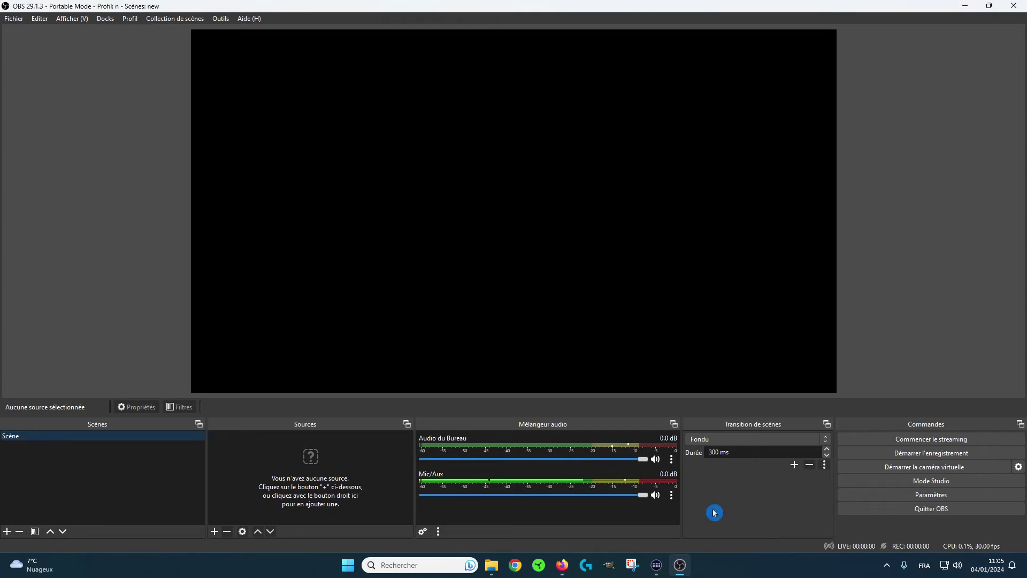
click(1014, 12)
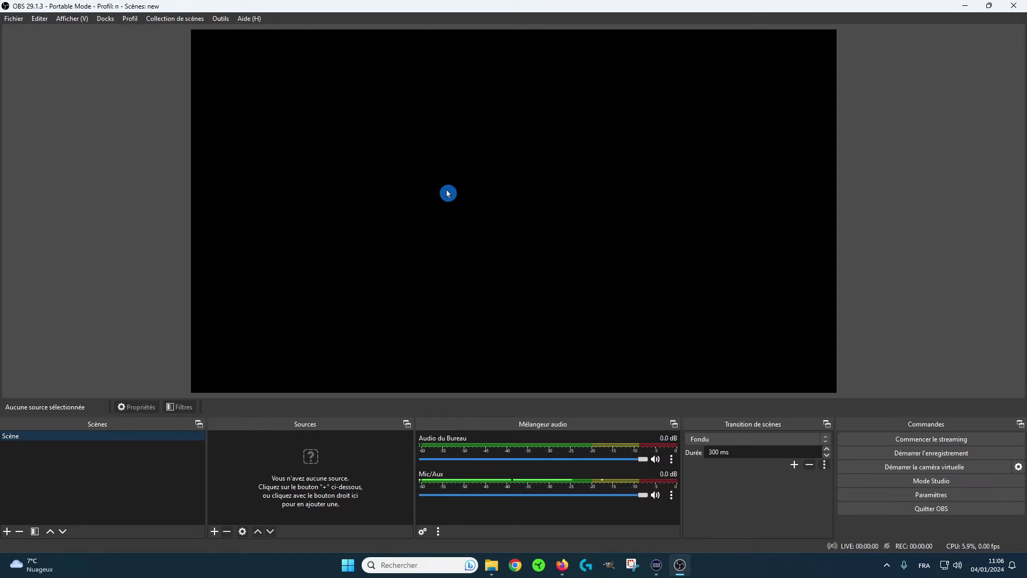
Step: Load Cubed.lua from the 01 Cubed folder into the restarted OBS Studio's scripts
click(220, 19)
click(228, 84)
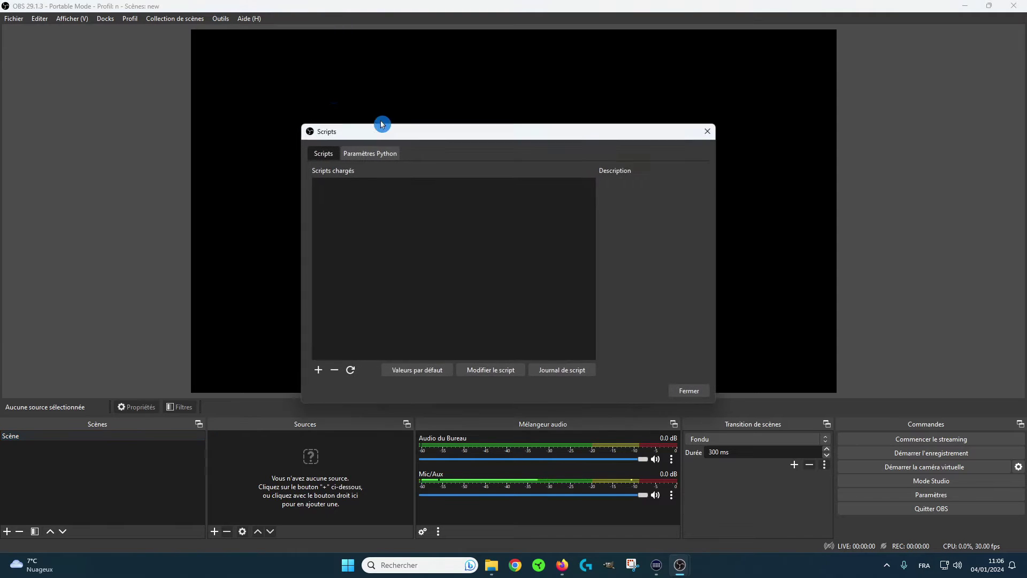
click(319, 371)
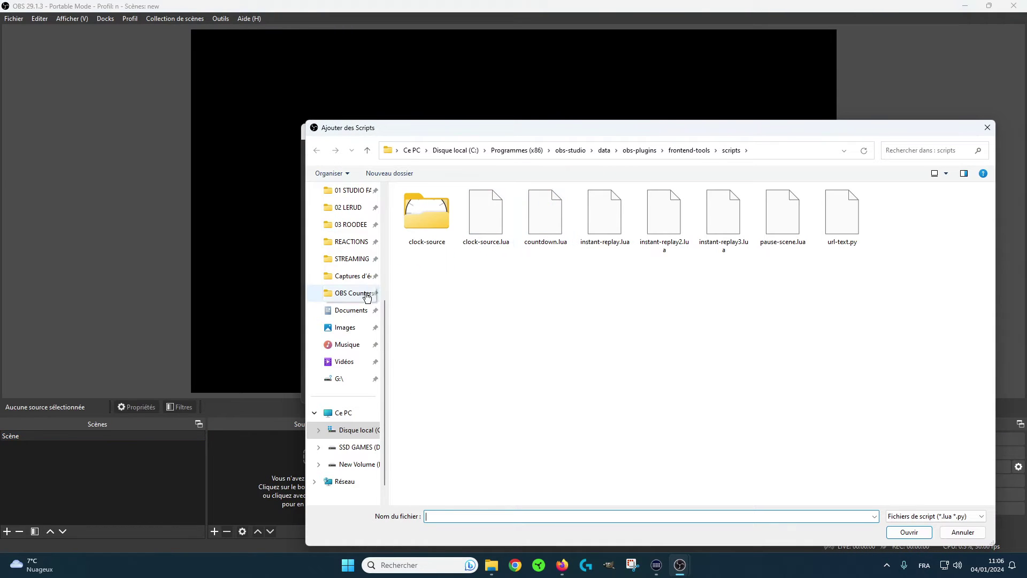
click(357, 298)
double_click(439, 235)
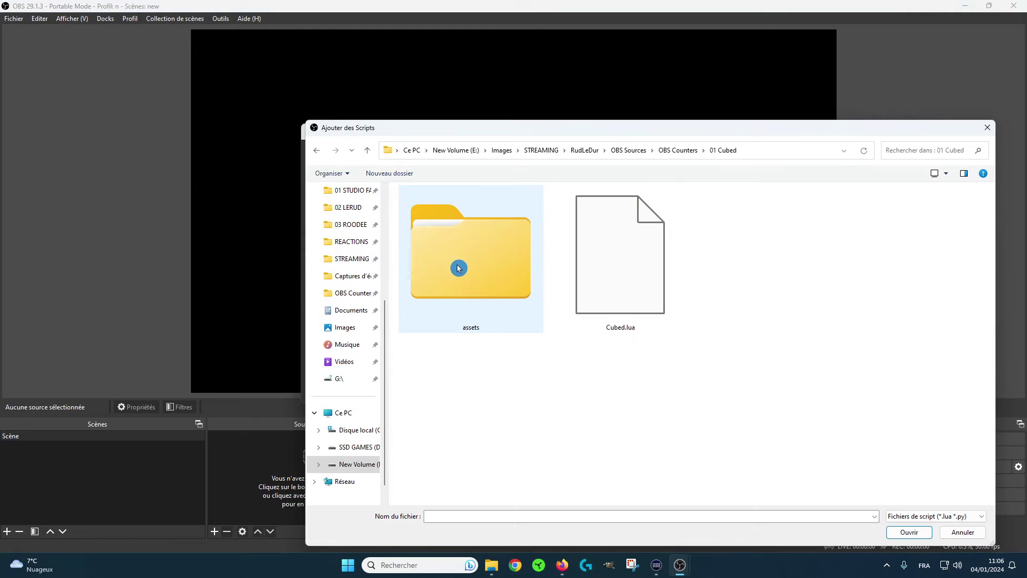
double_click(613, 285)
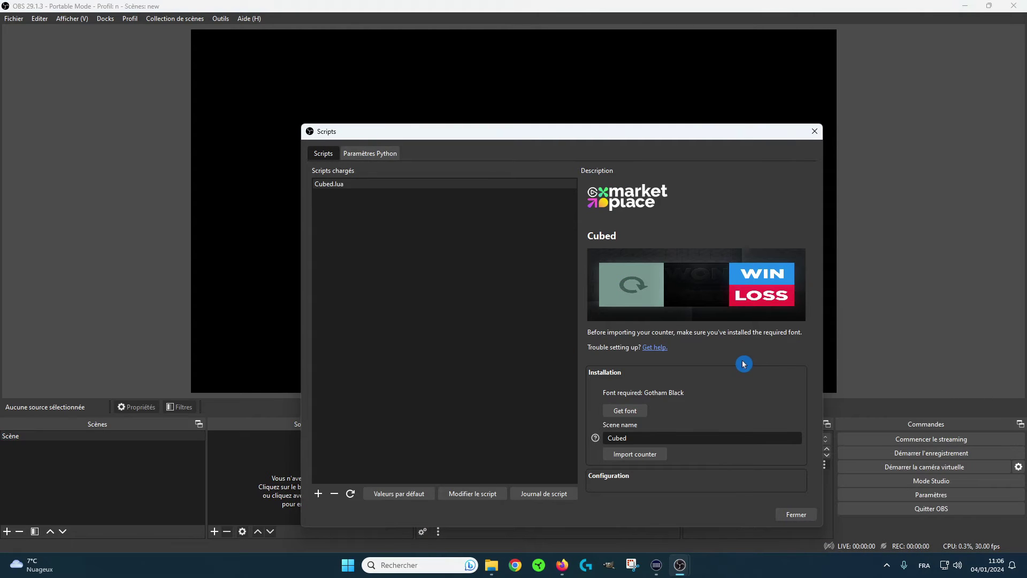
Step: Import the counter with the scene name Cubed and move the Scripts window clear of the counter preview
click(634, 454)
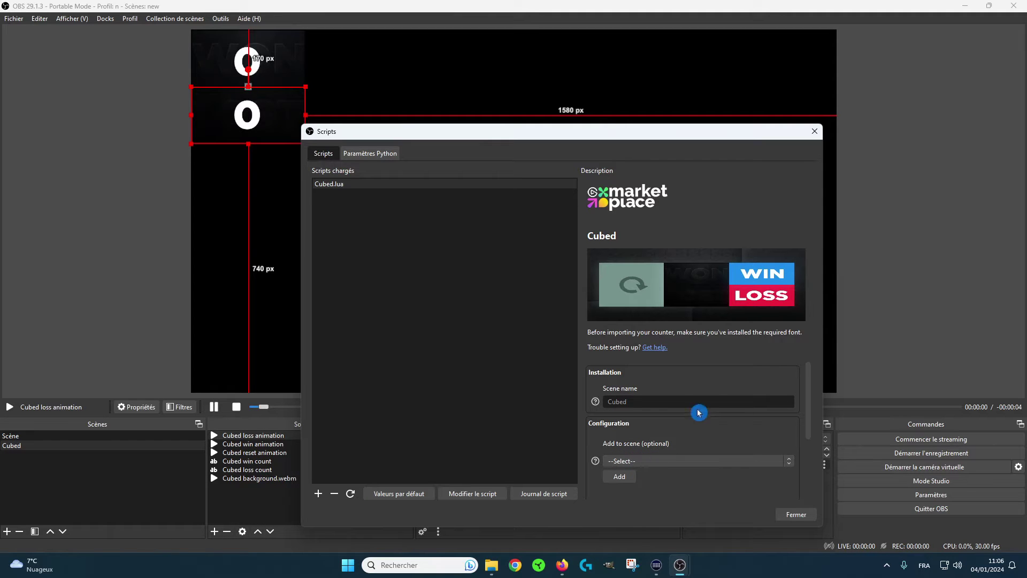
drag(469, 138, 573, 83)
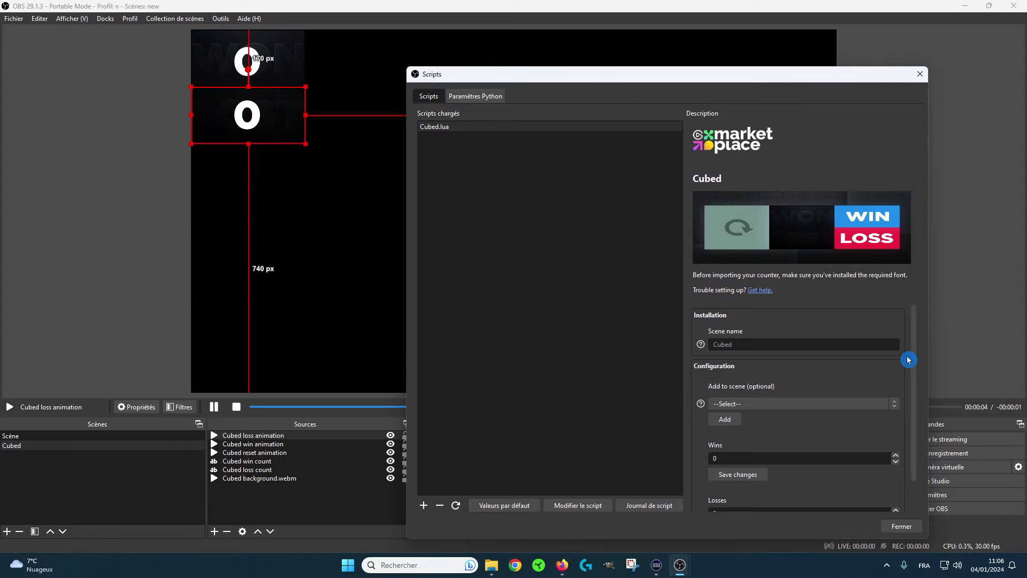
Step: View the scenes offered for adding the Cubed counter, leaving the optional scene choice unselected
drag(912, 355, 915, 389)
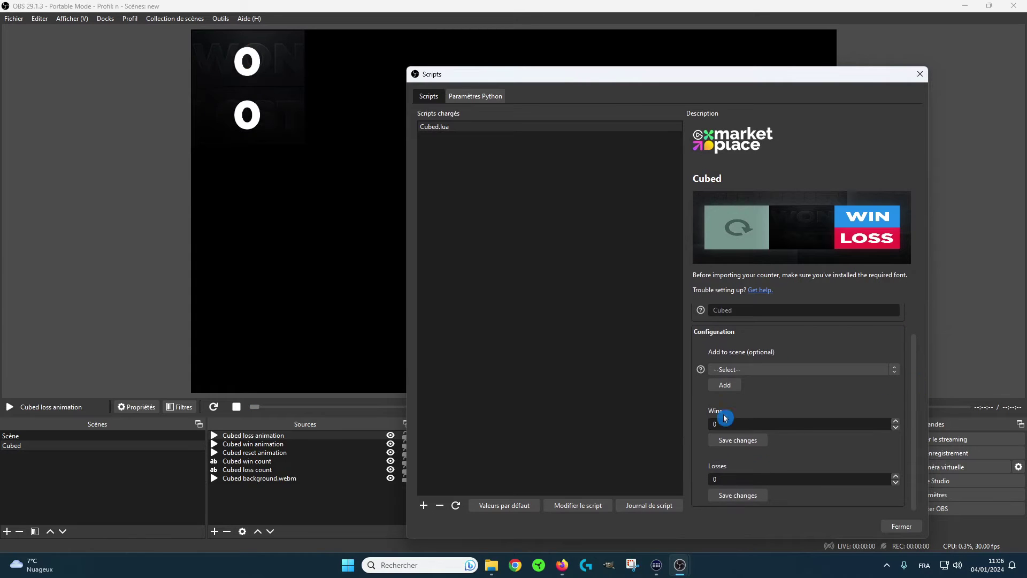
click(786, 374)
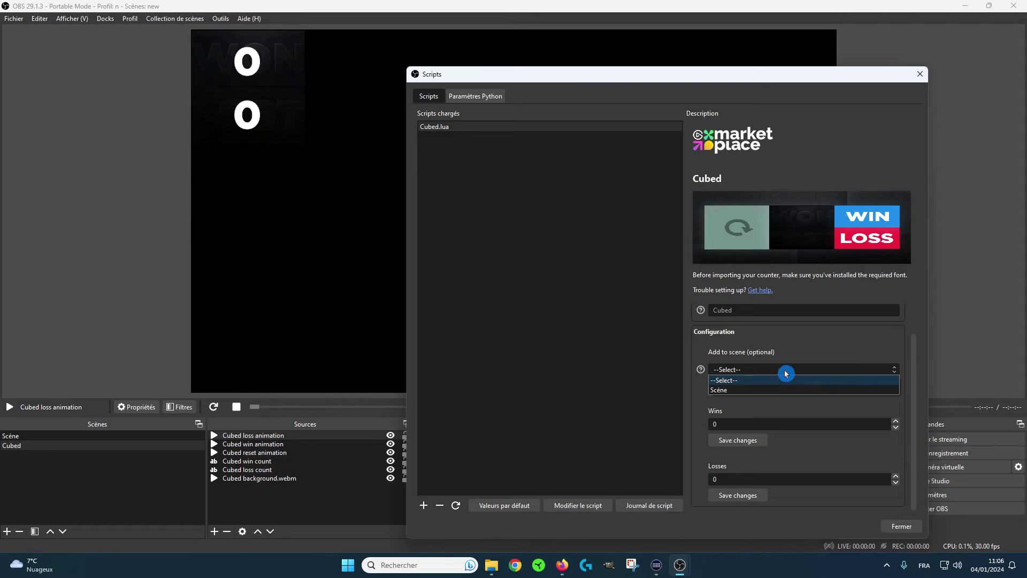
click(794, 346)
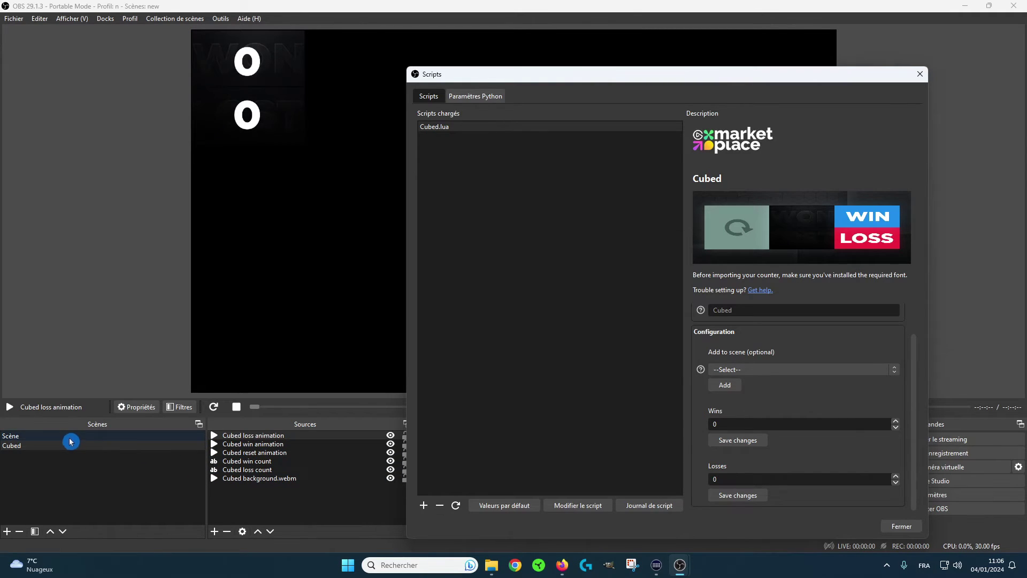
Step: View the scene Scène, switch back to the Cubed scene and bring the Scripts window to the front
click(28, 437)
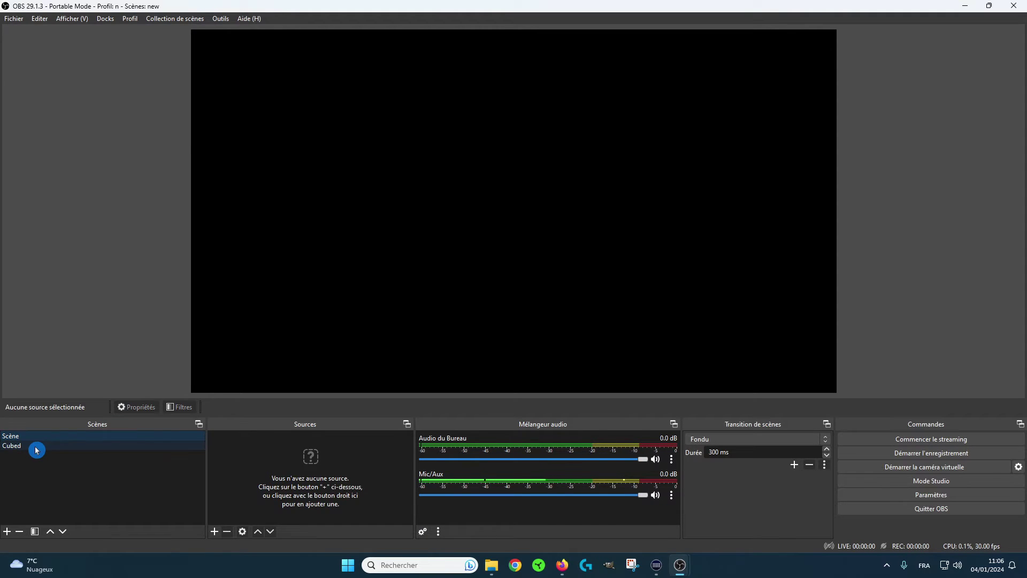
click(37, 450)
mouse_move(680, 565)
click(724, 529)
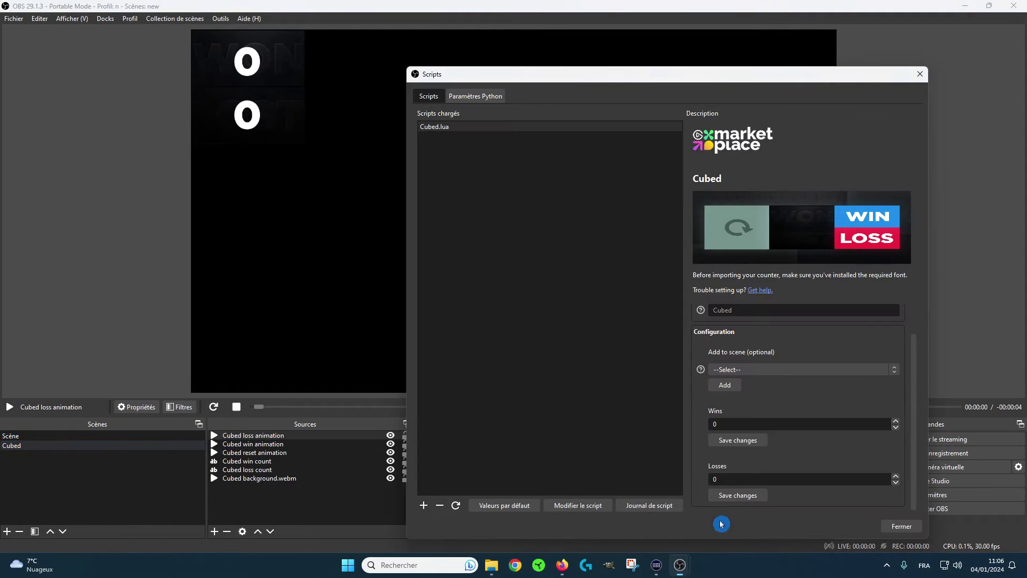
Step: Add the Cubed counter to the scene named Scène through the script's configuration
click(768, 369)
click(734, 390)
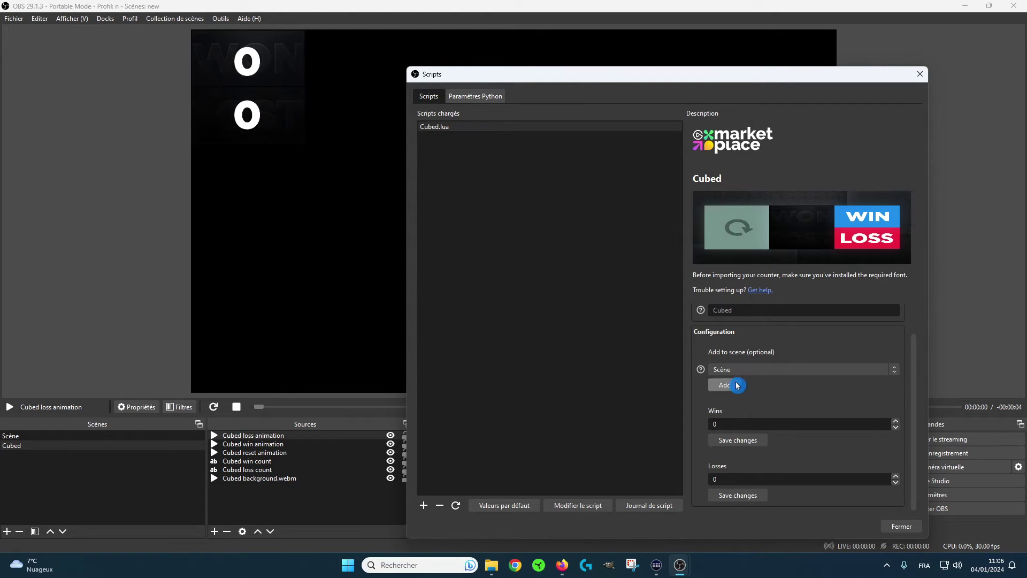
click(731, 386)
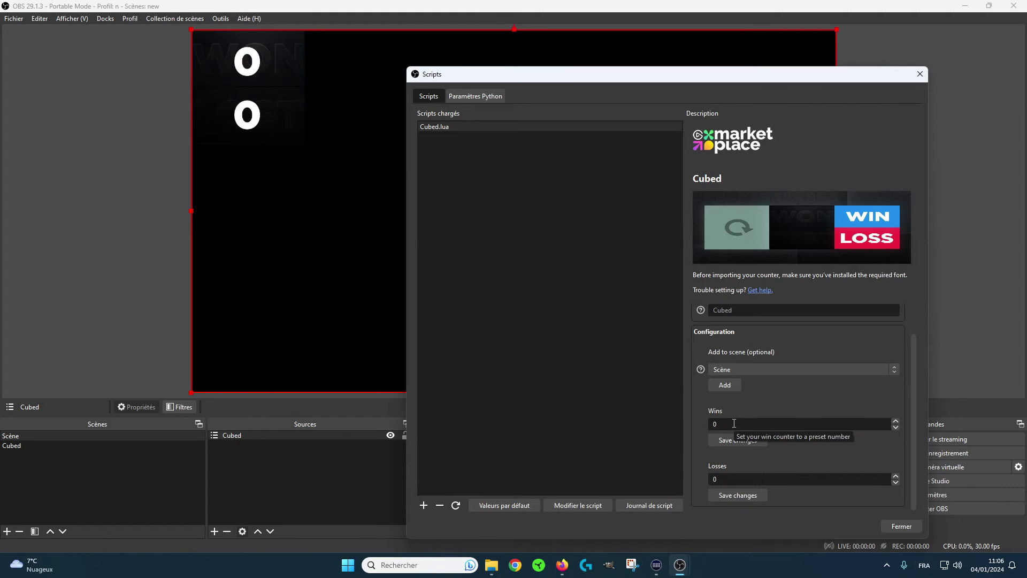
Step: Set the counter's Wins value to 5 and save the change
click(713, 423)
text(5)
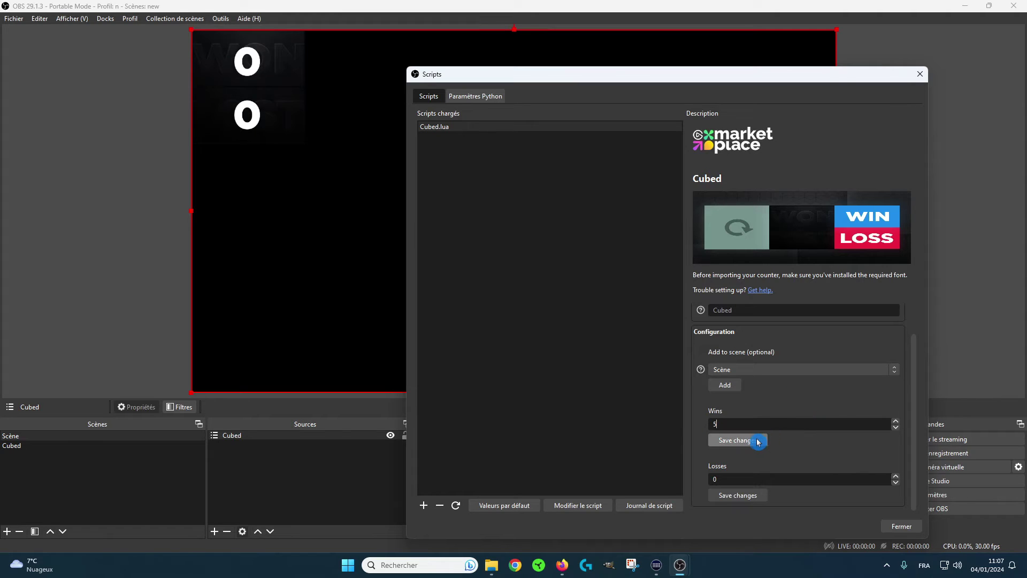
click(759, 441)
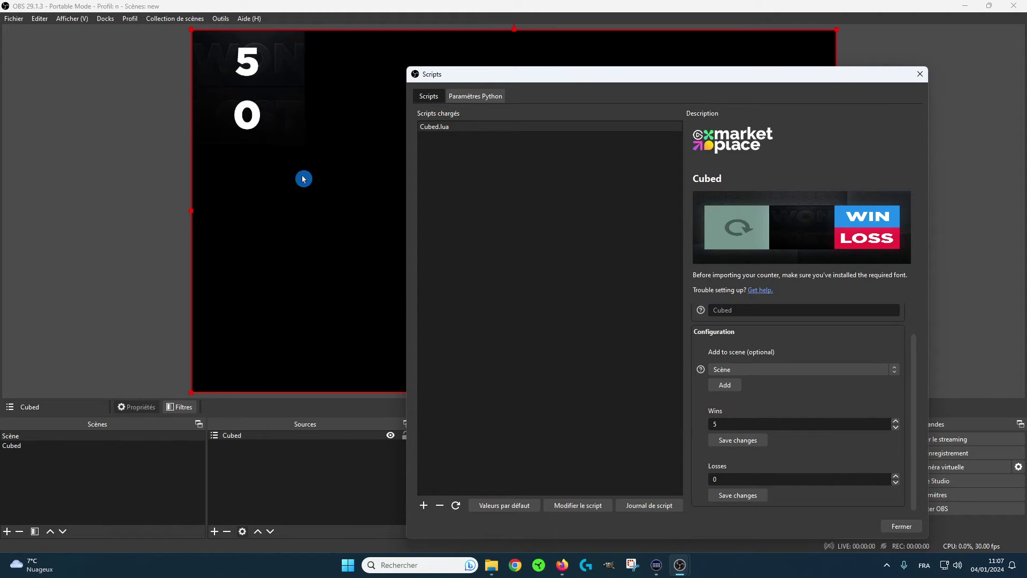
Step: Reset the Wins value to 0, save the change and close the Scripts window
click(790, 376)
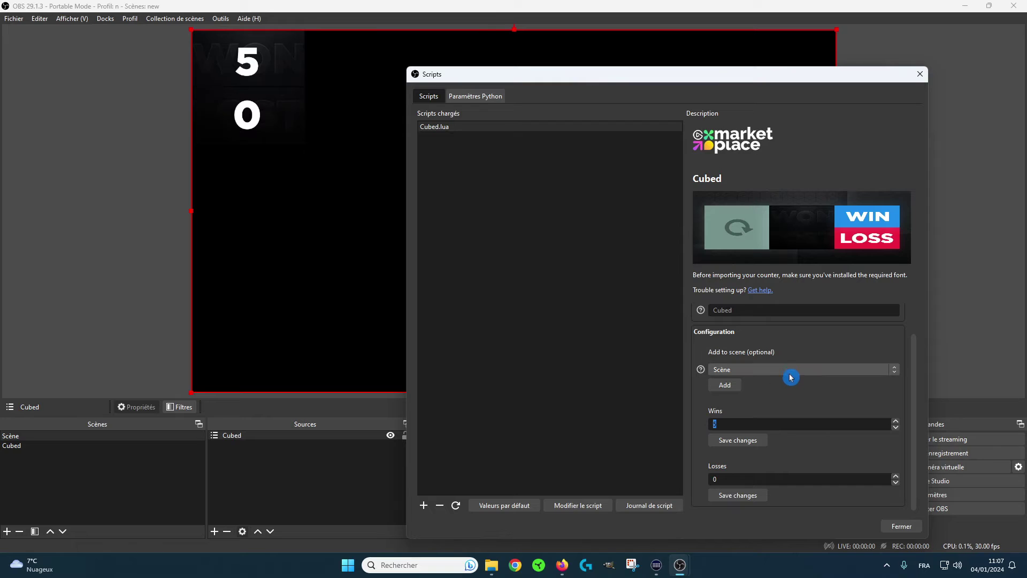
text(0)
click(749, 440)
click(903, 522)
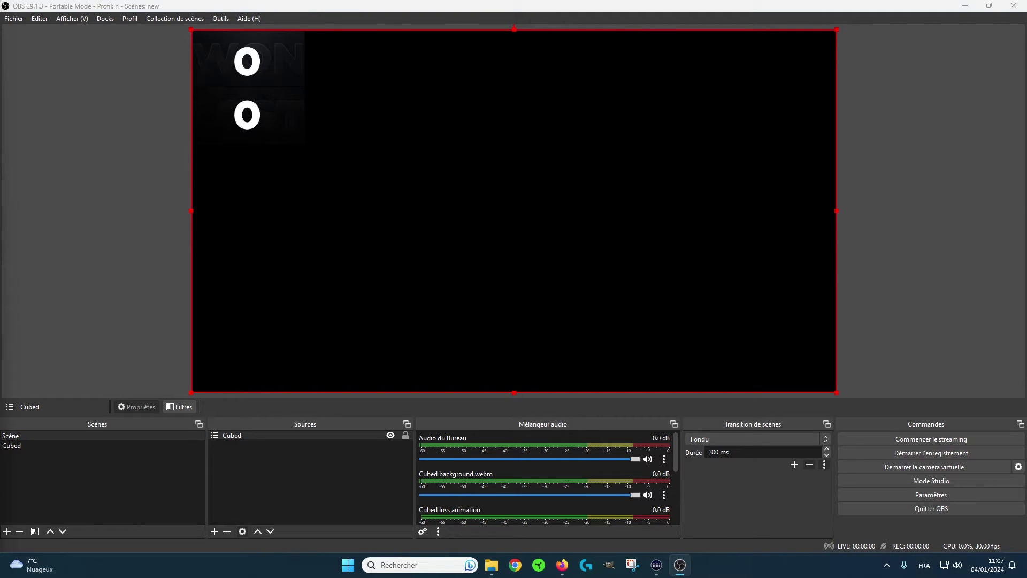
Step: Add the image maxresdefault.jpg to Scène and enlarge it to fill the whole canvas
drag(251, 235, 361, 234)
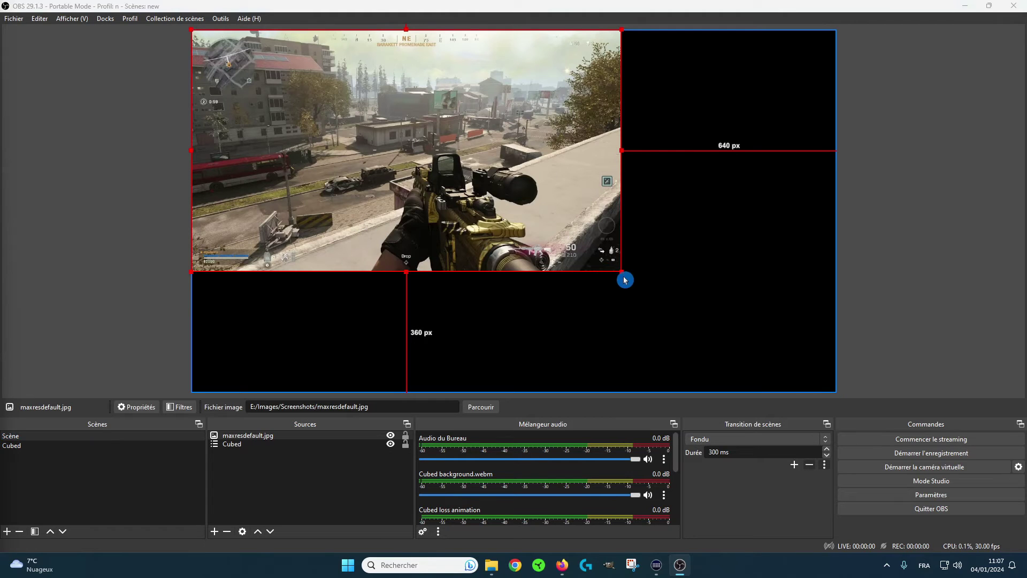
drag(622, 275, 835, 378)
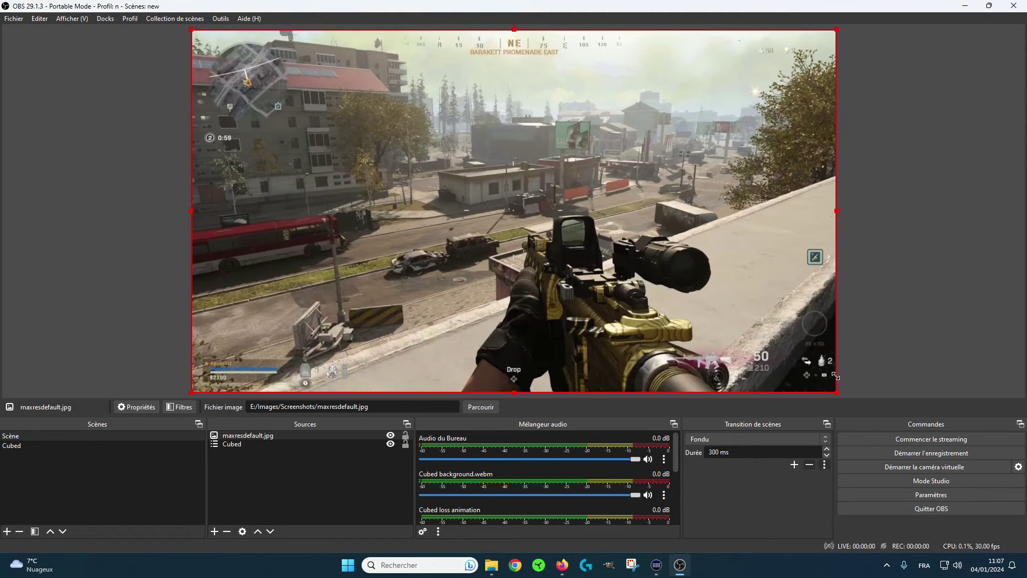
Step: Move maxresdefault.jpg below the Cubed source in the stacking order and lock it
click(252, 435)
click(270, 531)
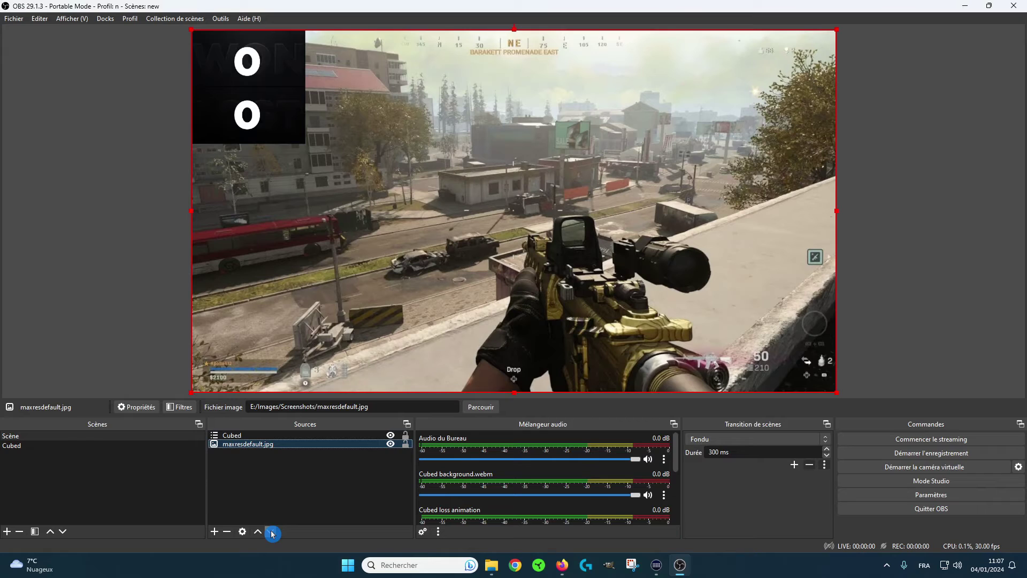
click(407, 449)
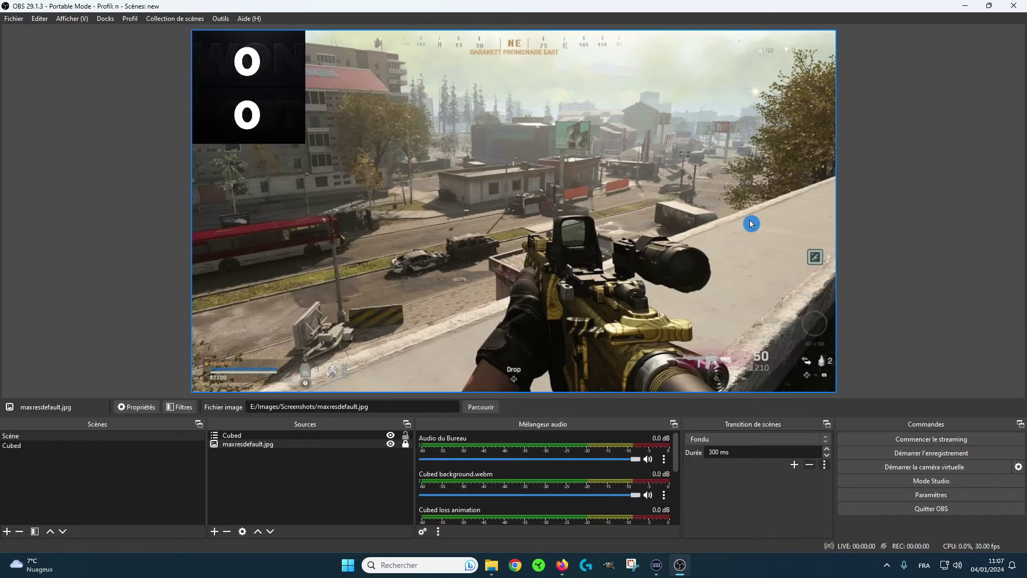
Step: Crop the Cubed source down to the counter, then shrink it slightly and place it in the canvas's upper-right corner
click(271, 109)
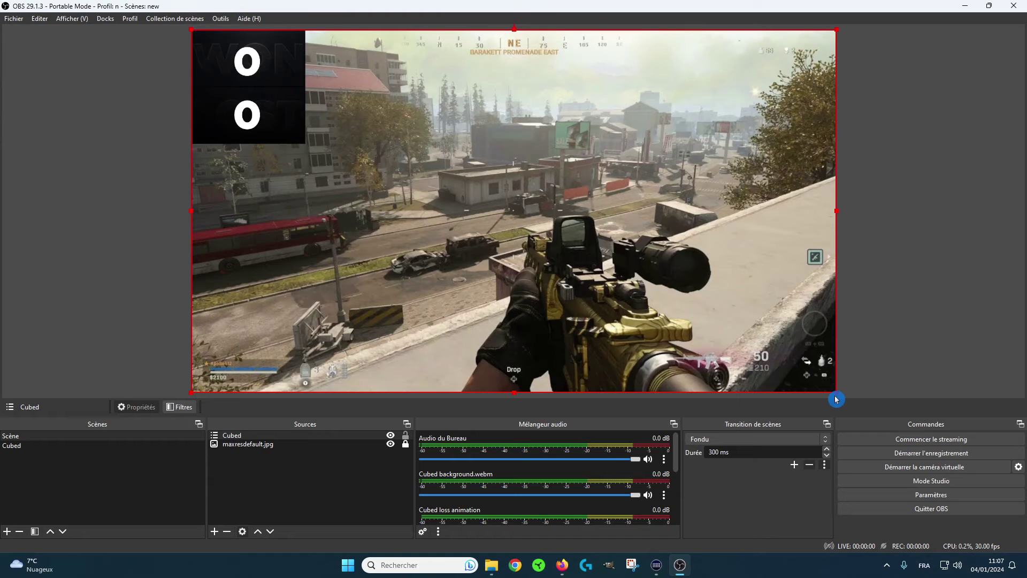
mouse_move(837, 393)
mouse_down()
mouse_move(776, 345)
mouse_move(691, 219)
mouse_move(460, 230)
mouse_move(360, 177)
mouse_move(841, 394)
mouse_up()
mouse_move(466, 224)
mouse_down()
mouse_move(734, 303)
mouse_move(857, 431)
mouse_move(990, 446)
mouse_move(838, 345)
mouse_move(459, 214)
mouse_move(833, 224)
mouse_move(476, 198)
mouse_move(455, 201)
mouse_move(454, 219)
mouse_up()
drag(837, 394, 313, 156)
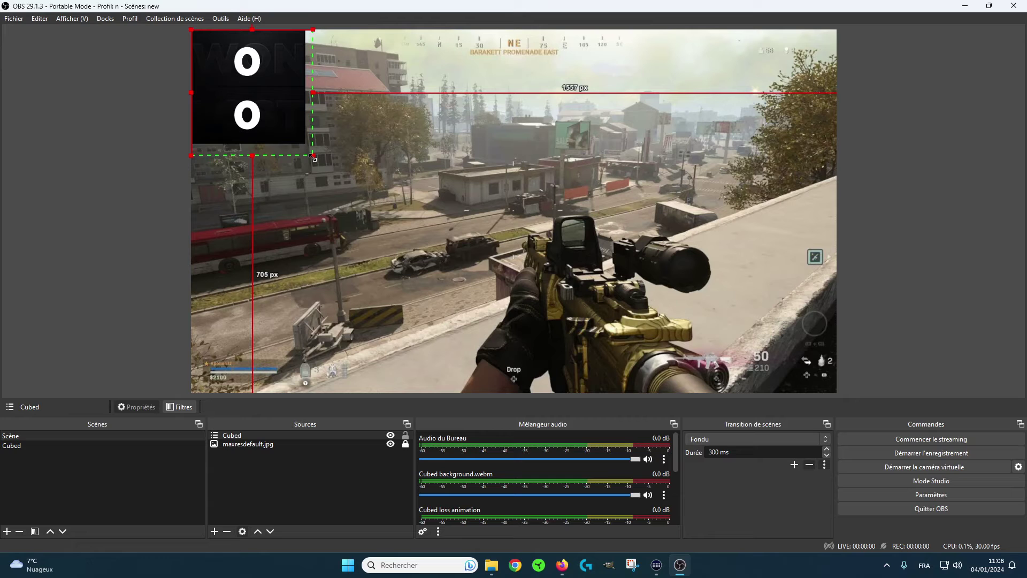
drag(314, 157, 803, 111)
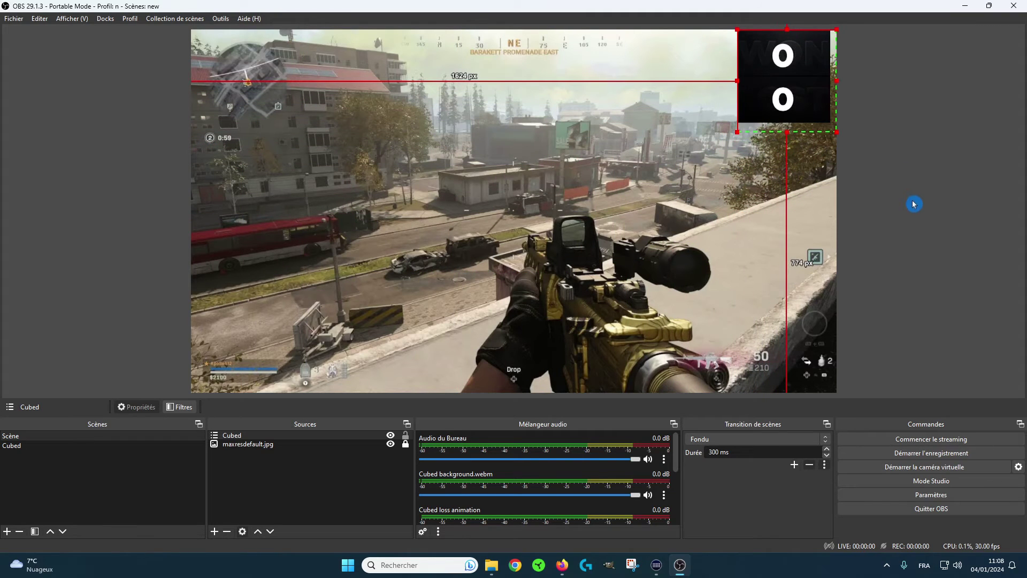
click(935, 215)
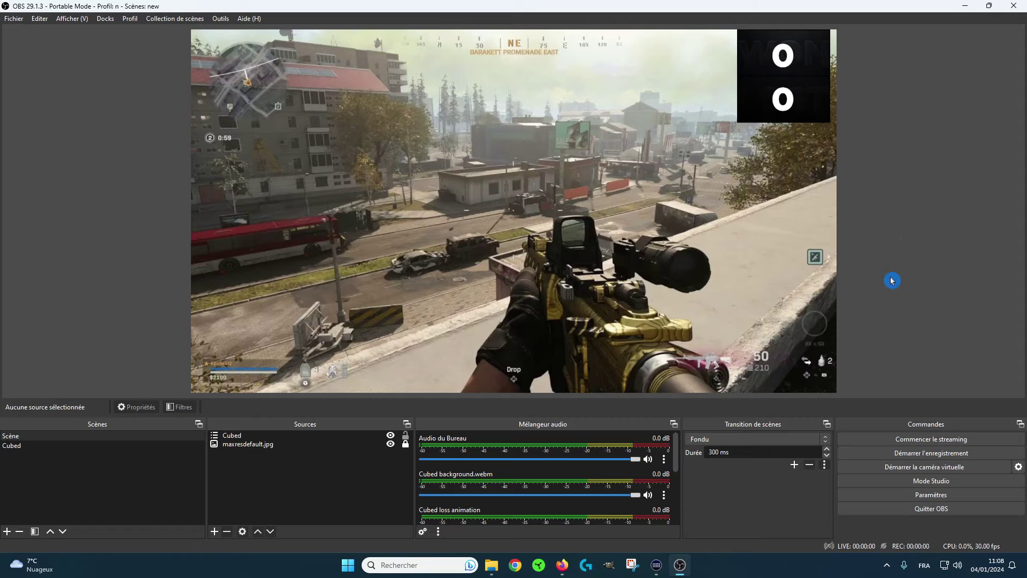
Step: Filter the hotkey settings by "counter" and assign numpad 5 to Reset Counter Cubed
click(928, 497)
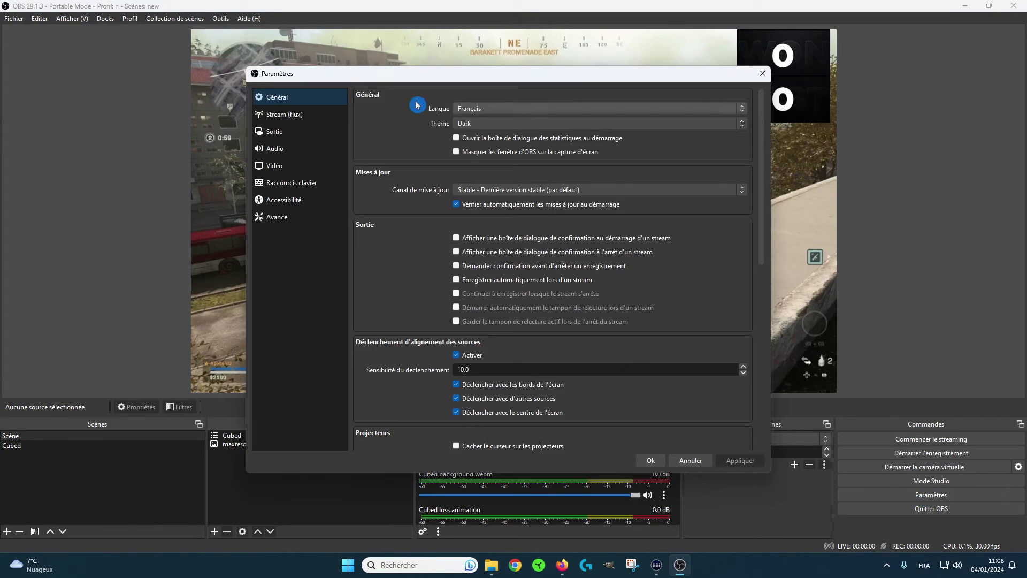
click(295, 187)
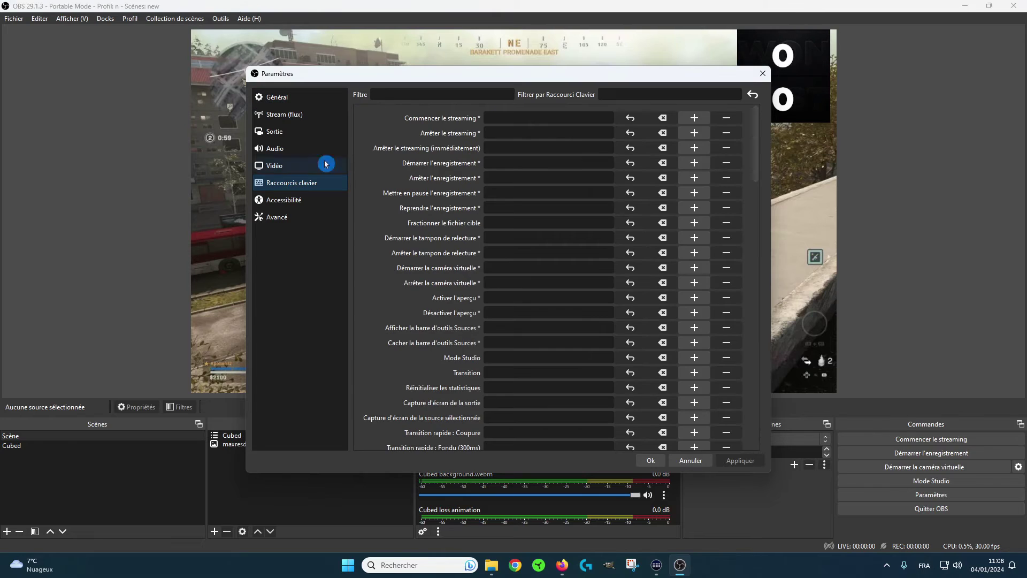
click(409, 97)
text(counter)
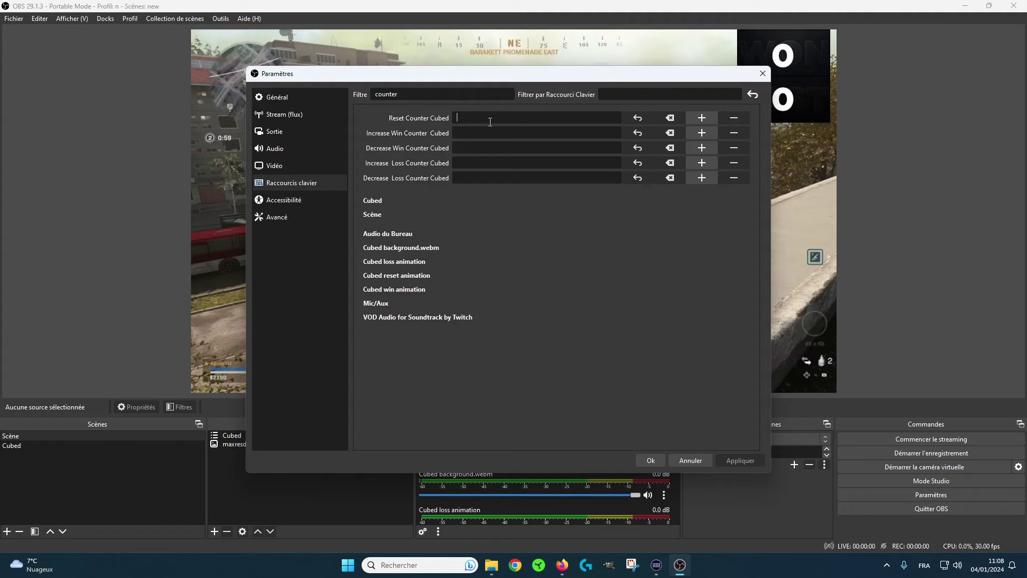
click(513, 122)
key(KP_5)
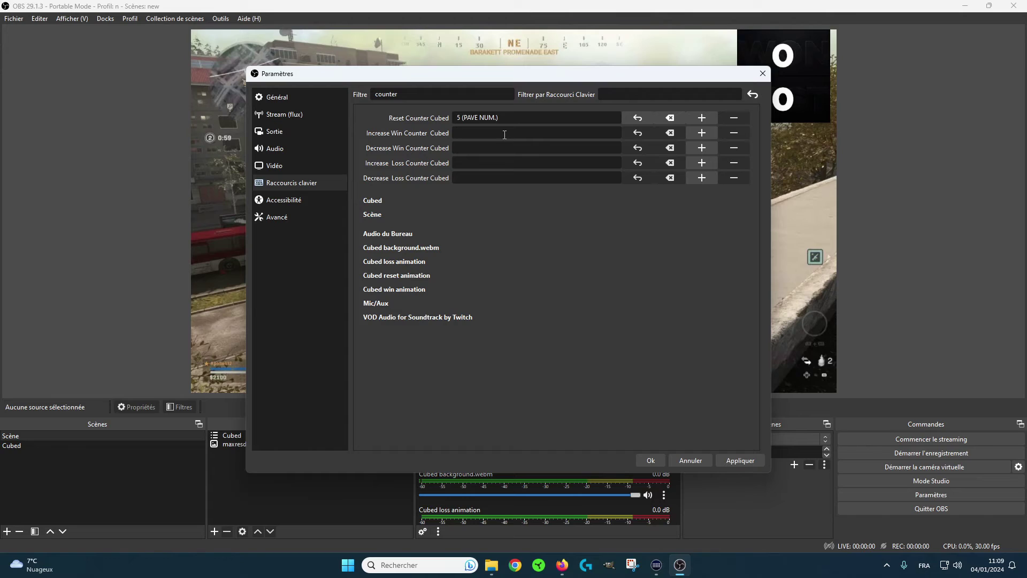
Step: Assign numpad 1 to Increase Win Counter Cubed and numpad 0 to Decrease Win Counter Cubed
click(505, 135)
key(KP_1)
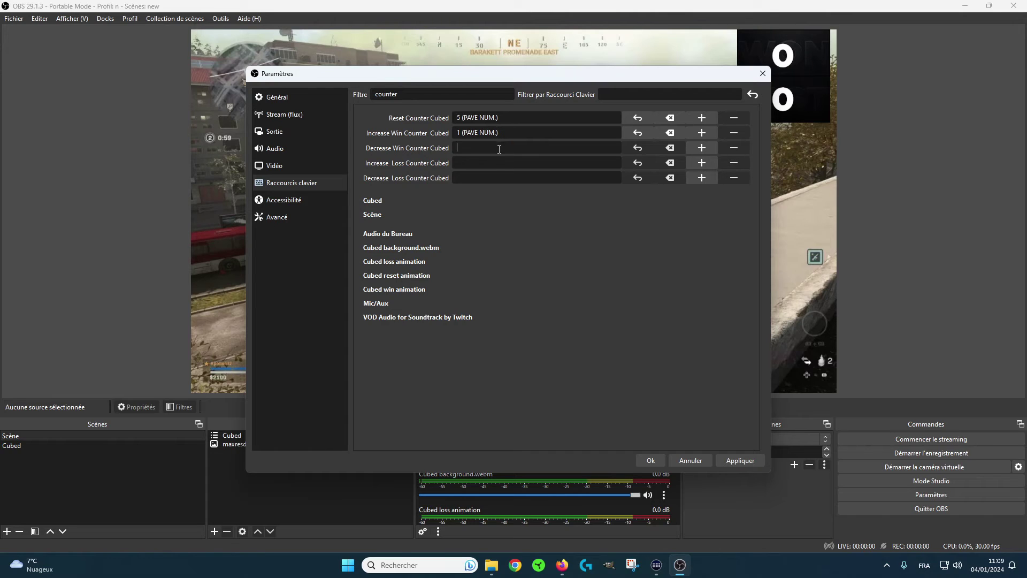
key(KP_0)
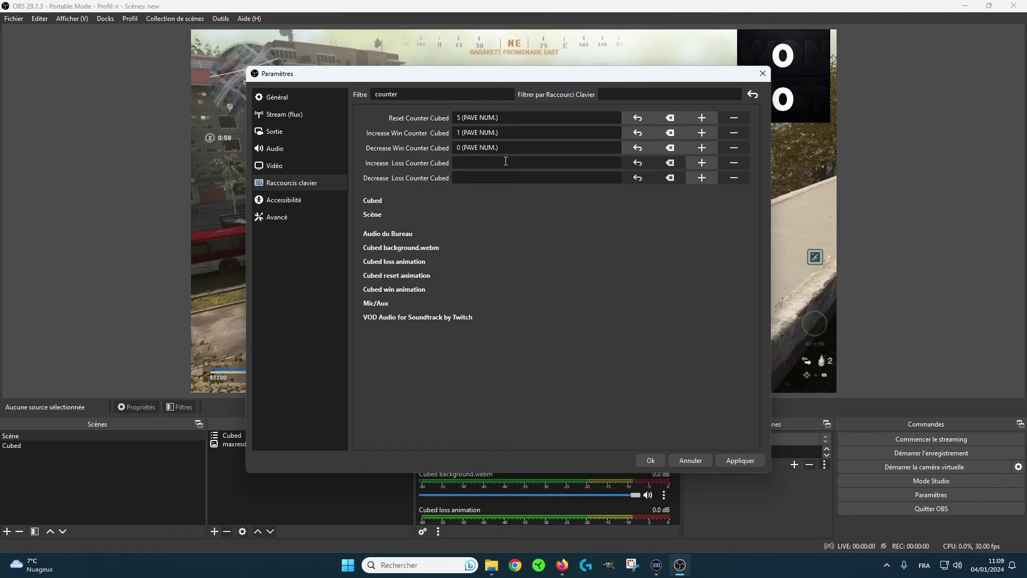
Step: Assign numpad 2 to Increase Loss Counter Cubed and numpad 3 to Decrease Loss Counter Cubed, and save the settings
key(KP_2)
key(KP_3)
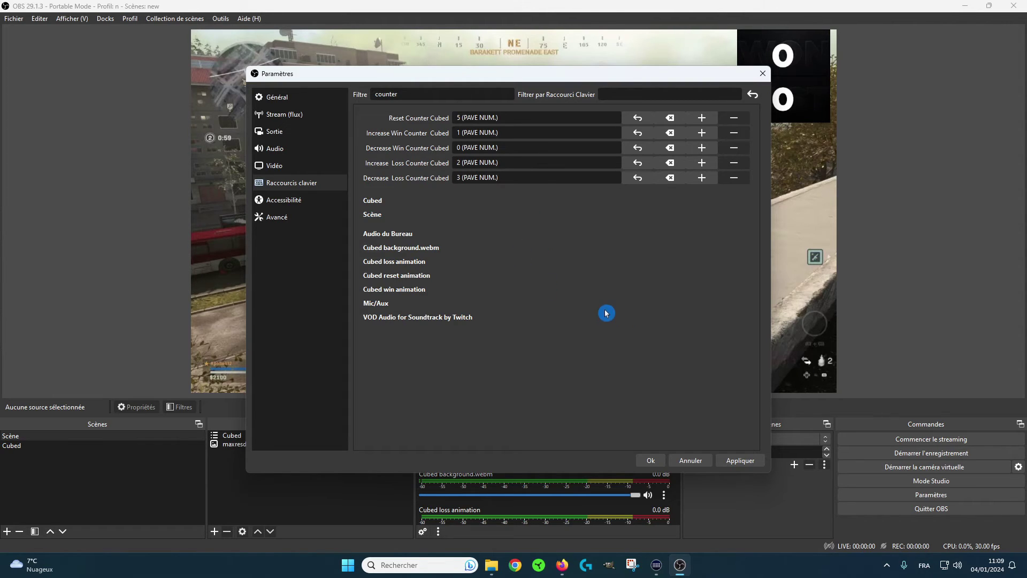
click(649, 461)
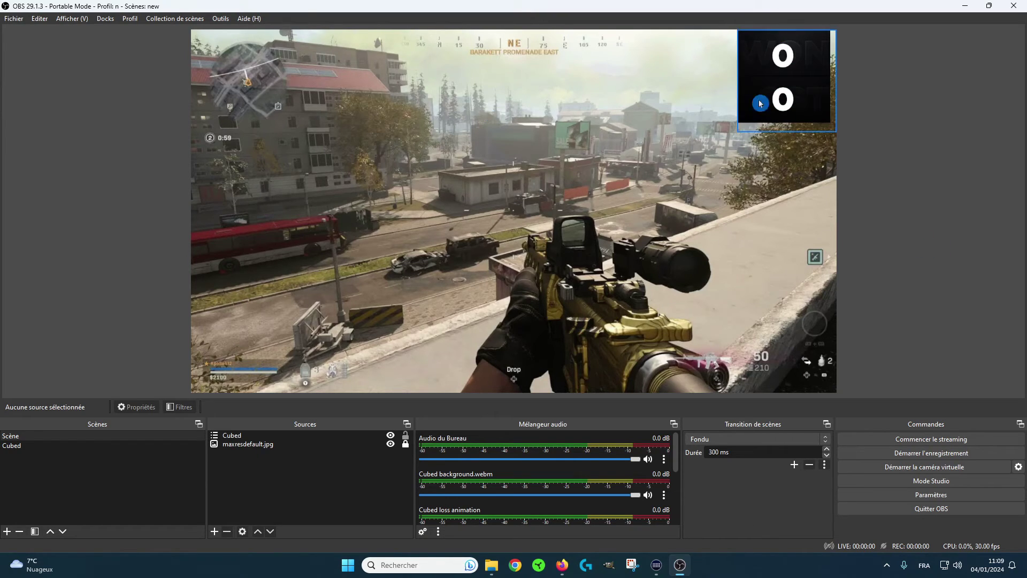
Step: Add a Correction des couleurs effect filter to the Cubed loss animation source in the Cubed scene
click(41, 448)
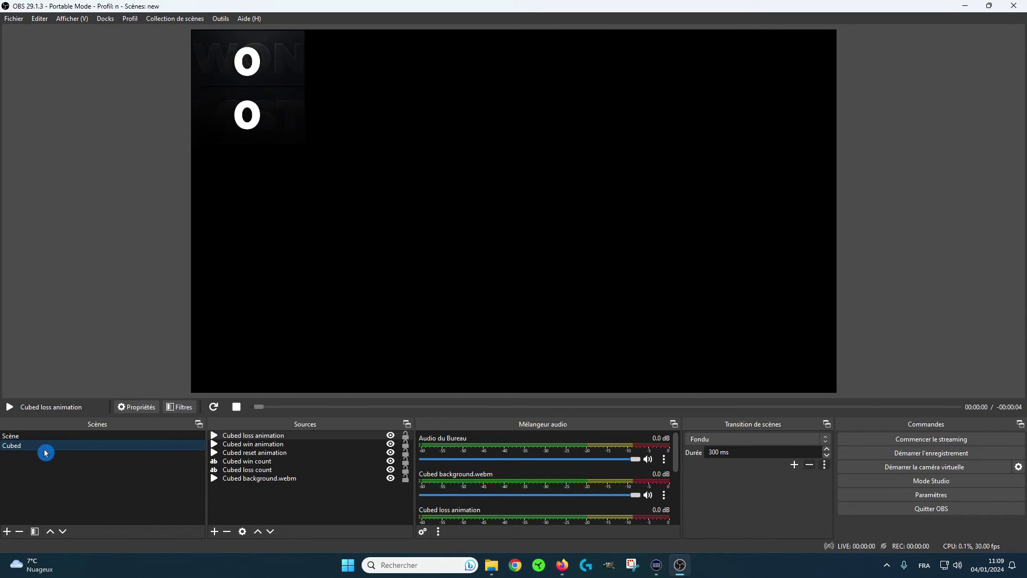
right_click(260, 440)
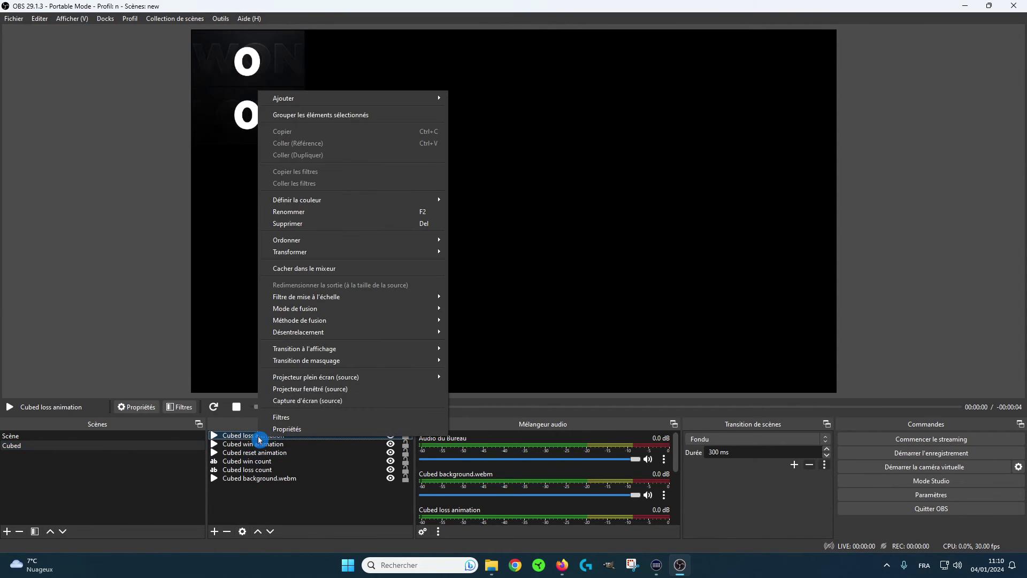
click(286, 423)
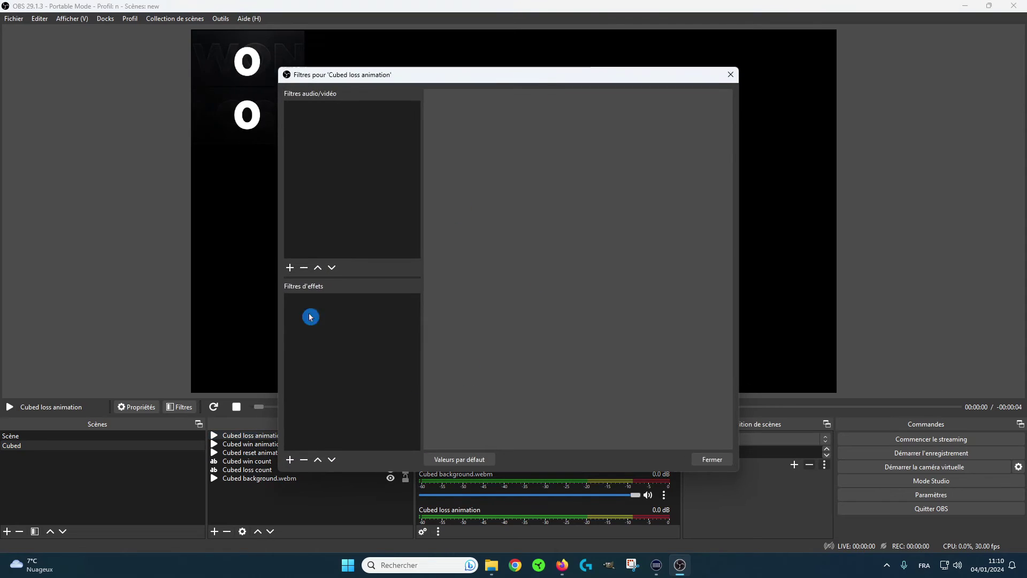
click(290, 460)
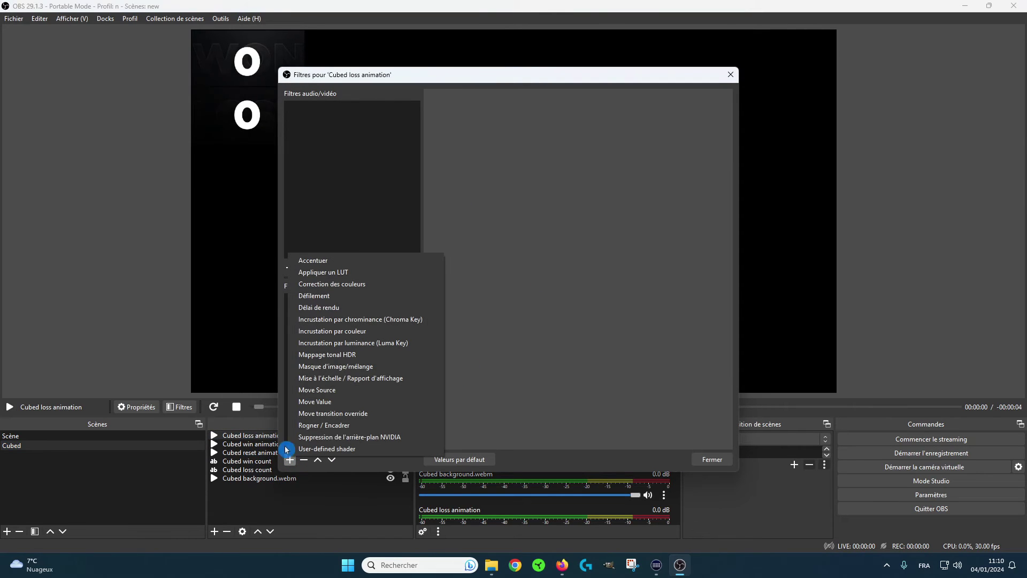
click(355, 284)
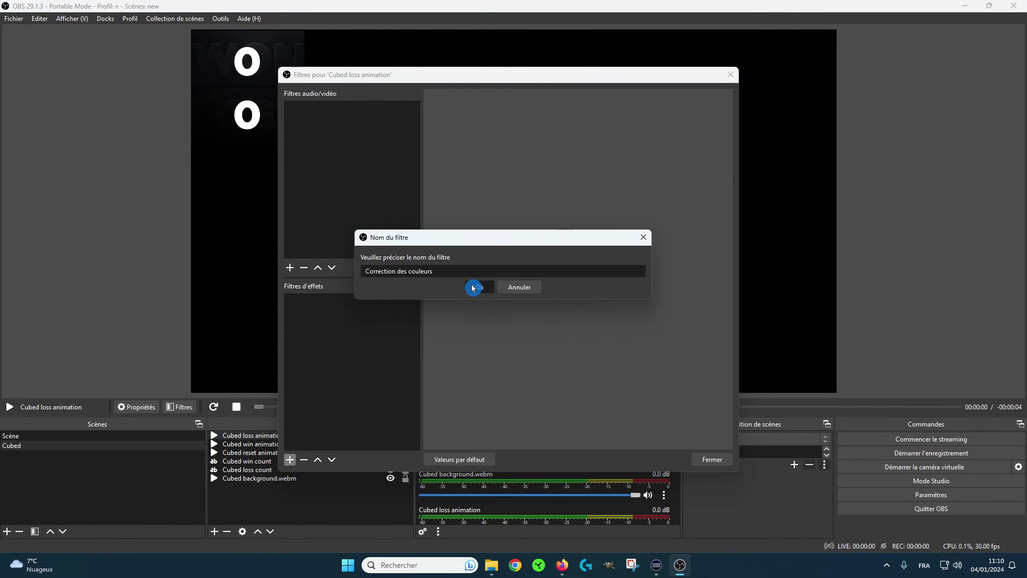
click(471, 287)
Step: Shift the loss animation's hue (Décalage de teinte) to 160 with the counter preview uncovered, and close its filters
drag(447, 75, 660, 65)
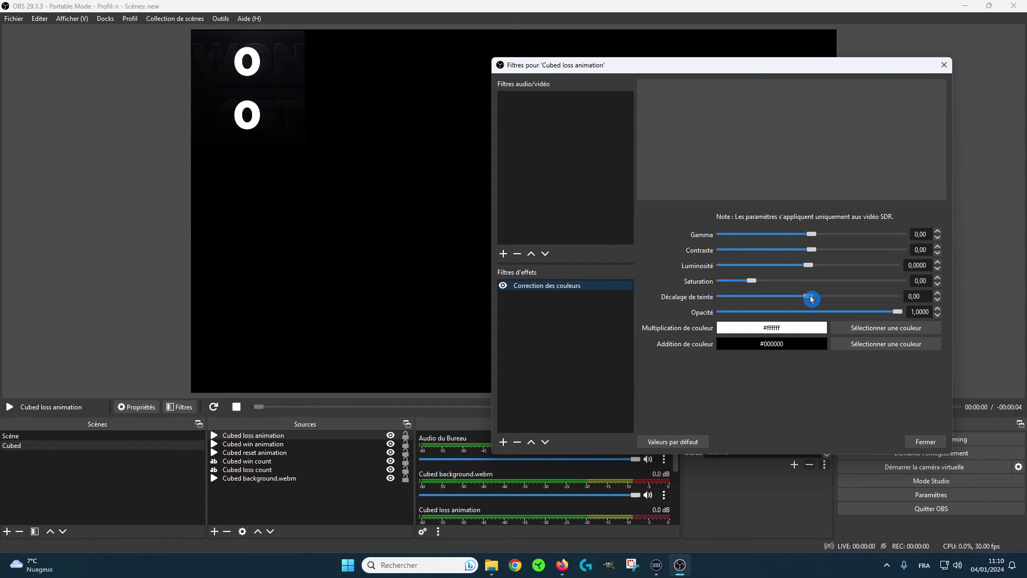
drag(811, 298, 889, 295)
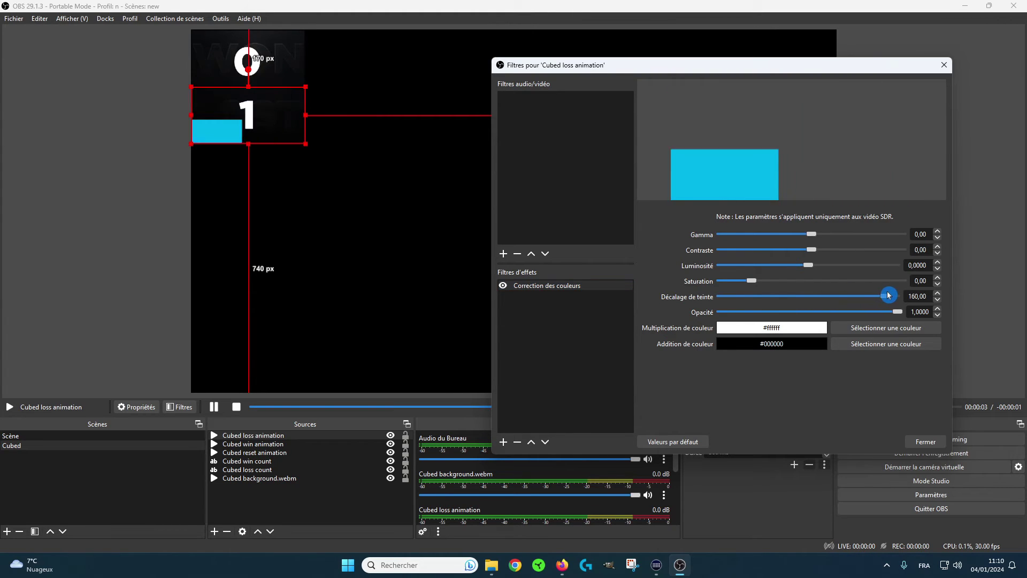
click(923, 440)
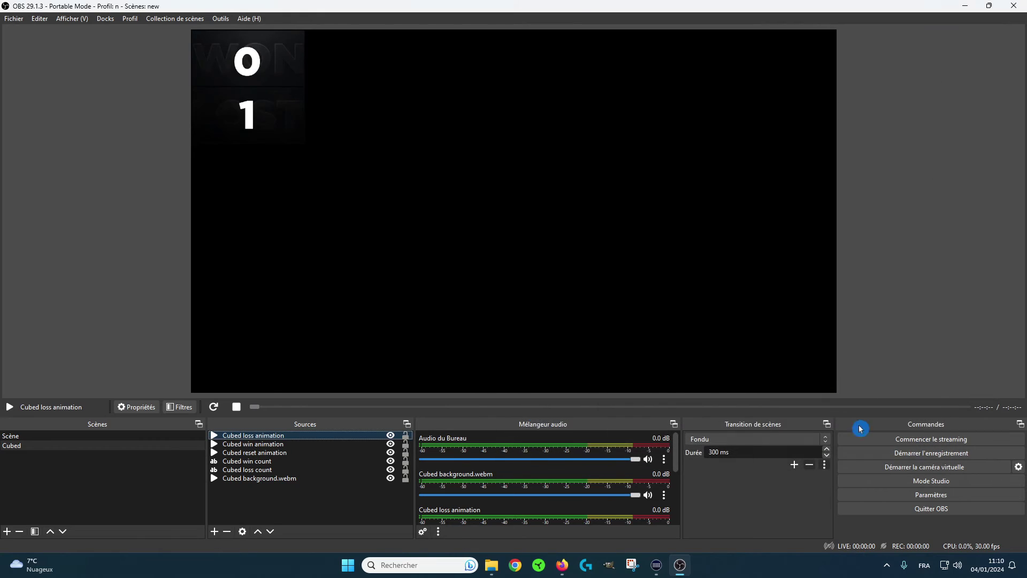
Step: Add a Correction des couleurs effect filter to the Cubed win animation source
right_click(263, 447)
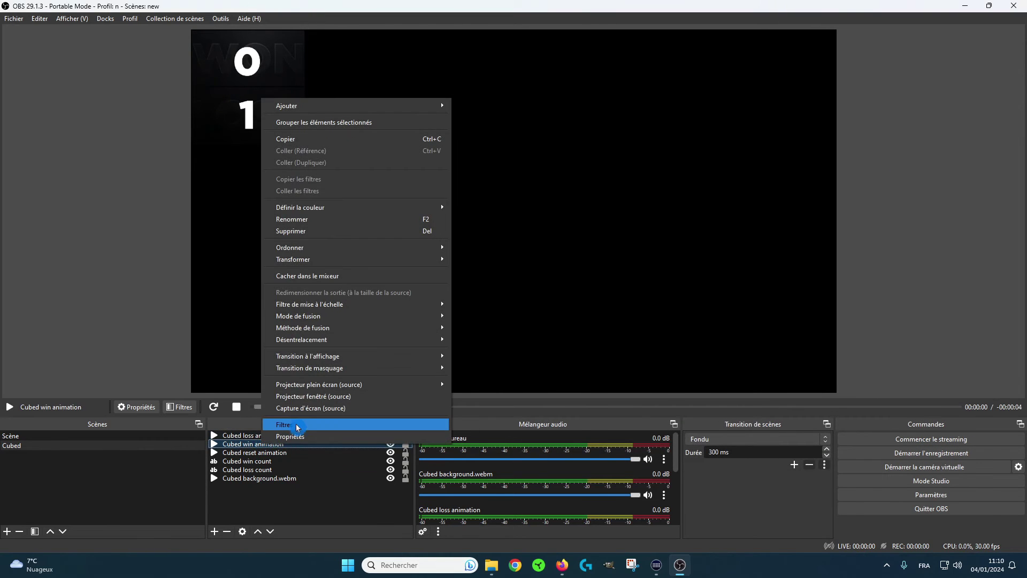
click(297, 421)
click(290, 459)
click(323, 296)
click(480, 287)
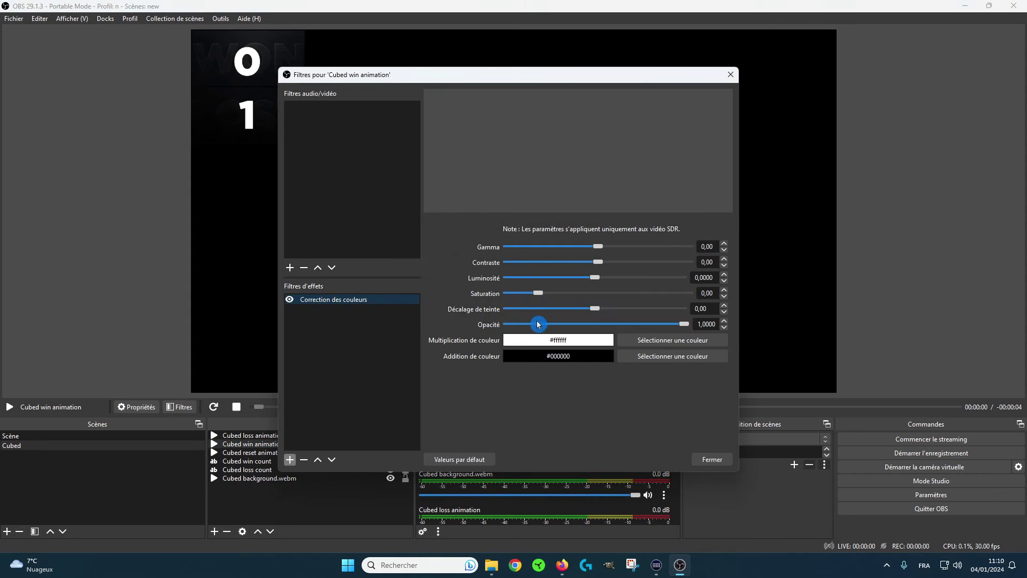
Step: Shift the win animation's hue (Décalage de teinte) to about -145,56, close its filters and deselect the source
drag(520, 78, 783, 92)
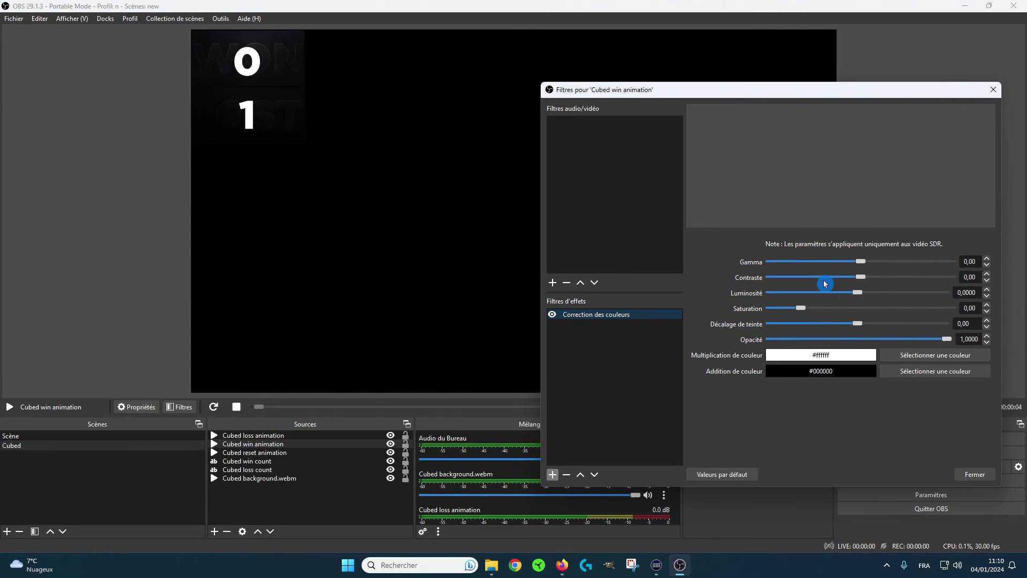
drag(859, 324, 788, 329)
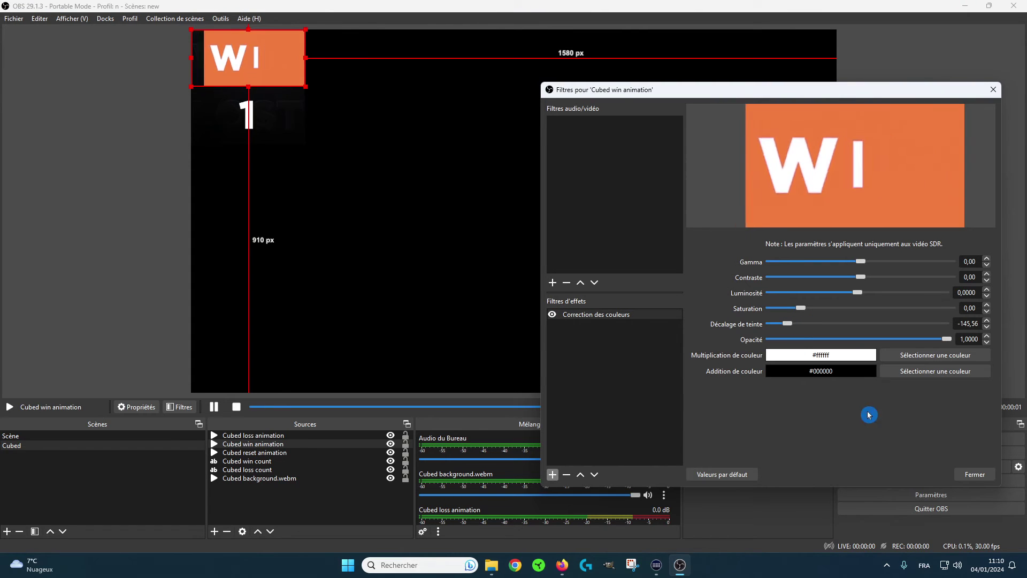
click(974, 475)
click(914, 332)
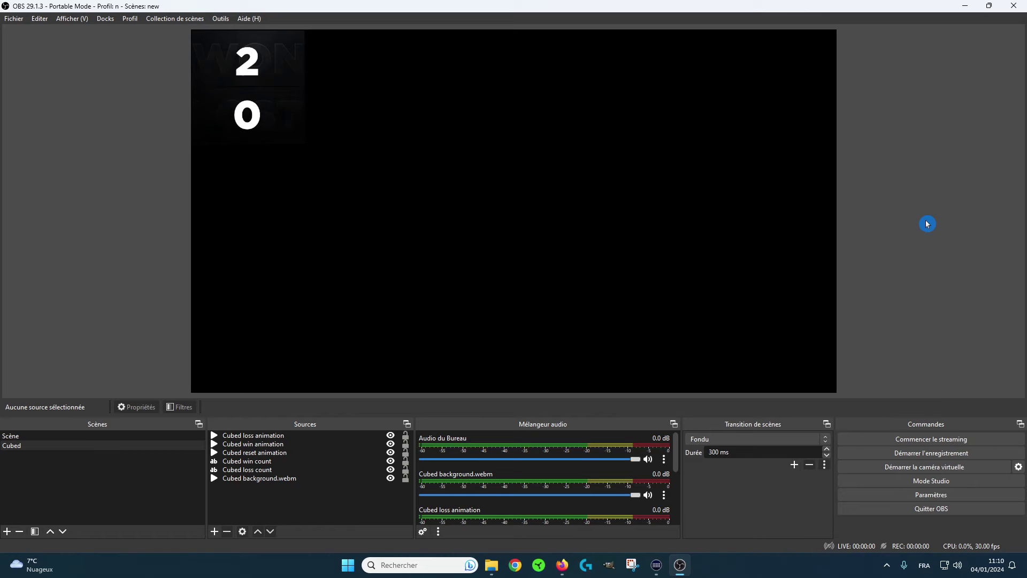
Step: Add a Correction des couleurs effect filter to the Cubed reset animation source, keeping the counter preview uncovered
right_click(272, 455)
click(294, 434)
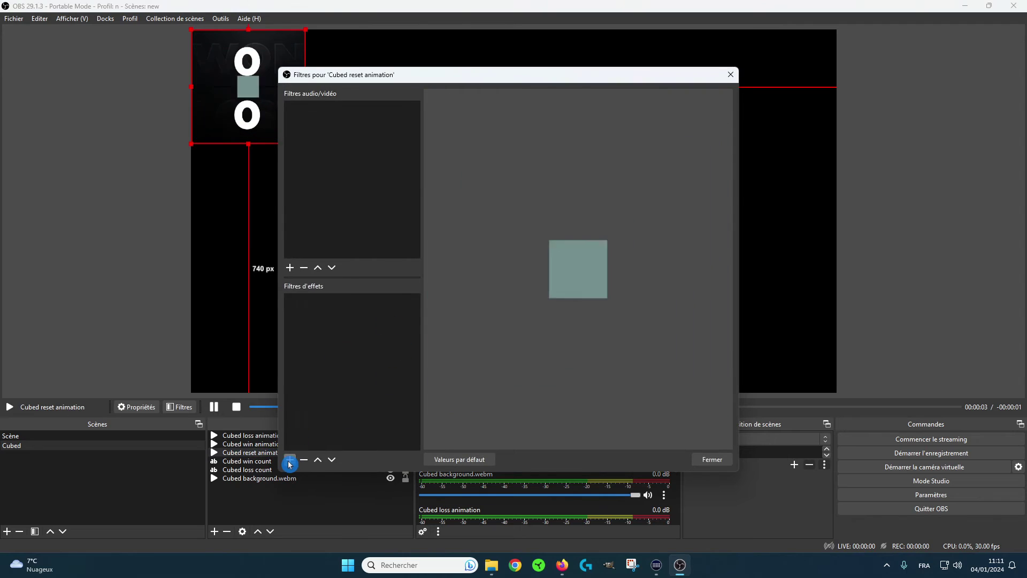
click(290, 459)
click(345, 289)
click(471, 287)
drag(537, 82, 794, 89)
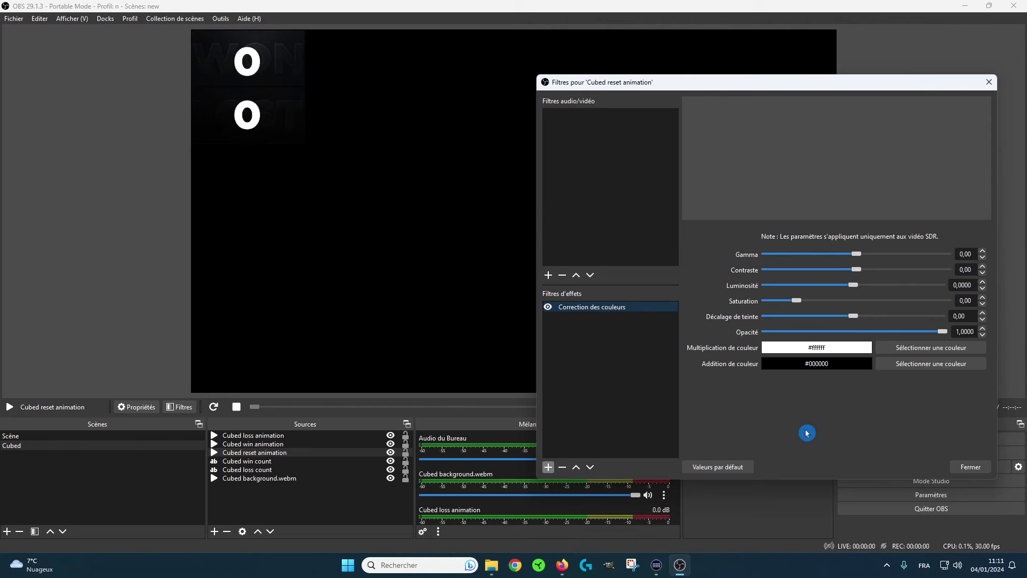
Step: Set the reset animation's saturation to 2,86, try a hue shift of 143,33 before returning it to neutral, and close its filters
drag(853, 316, 922, 316)
drag(816, 301, 882, 301)
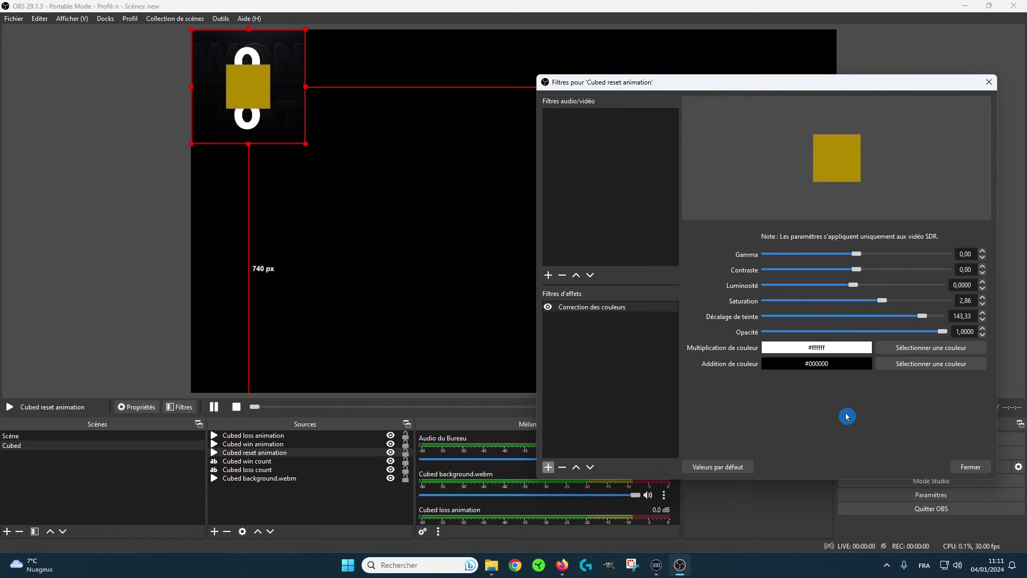
drag(922, 317, 853, 315)
click(970, 467)
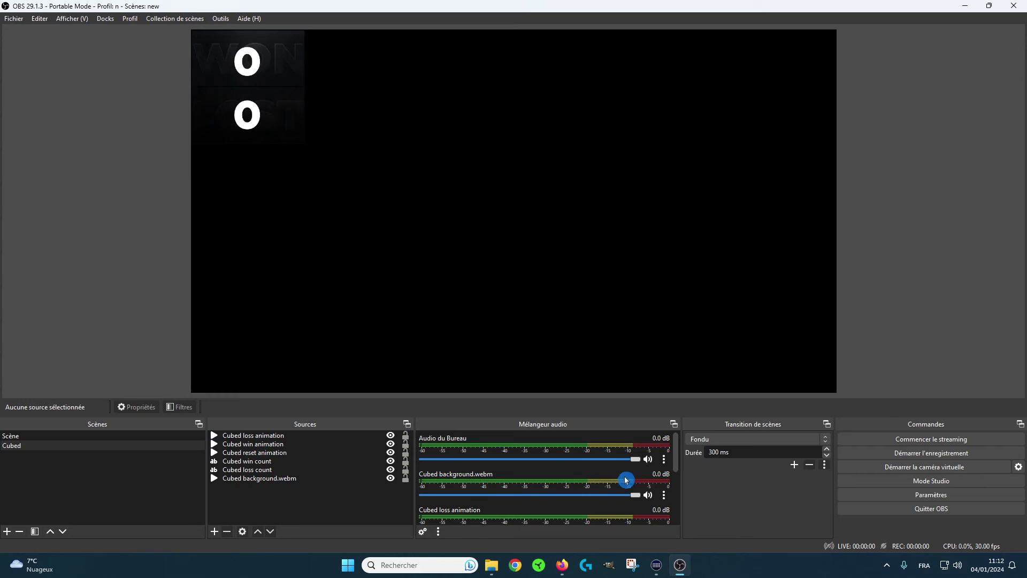
Step: Hide the Cubed background.webm, loss animation, reset animation and win animation tracks from the audio mixer
scroll(678, 468, down, 5)
scroll(679, 469, up, 4)
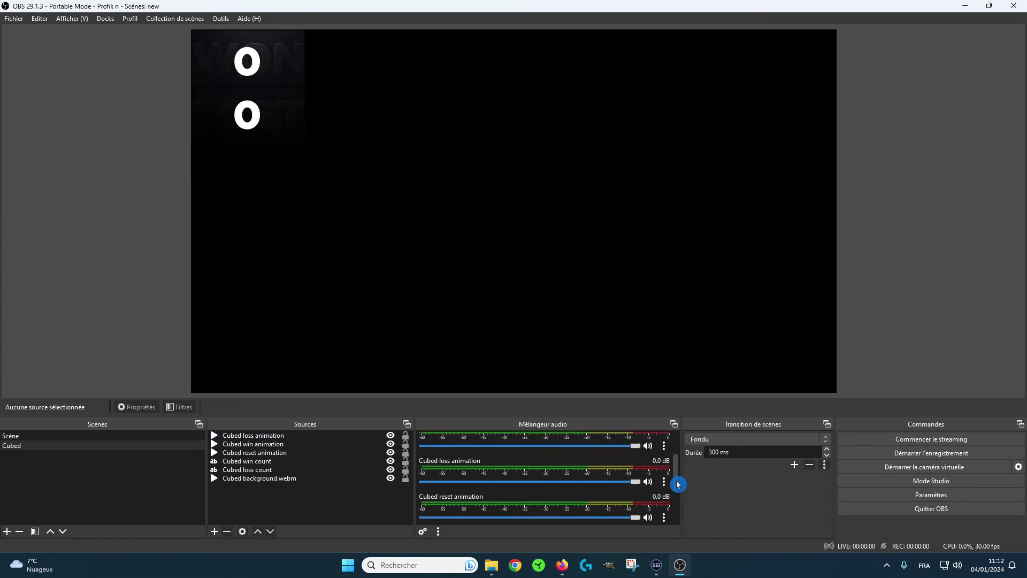
scroll(678, 470, up, 2)
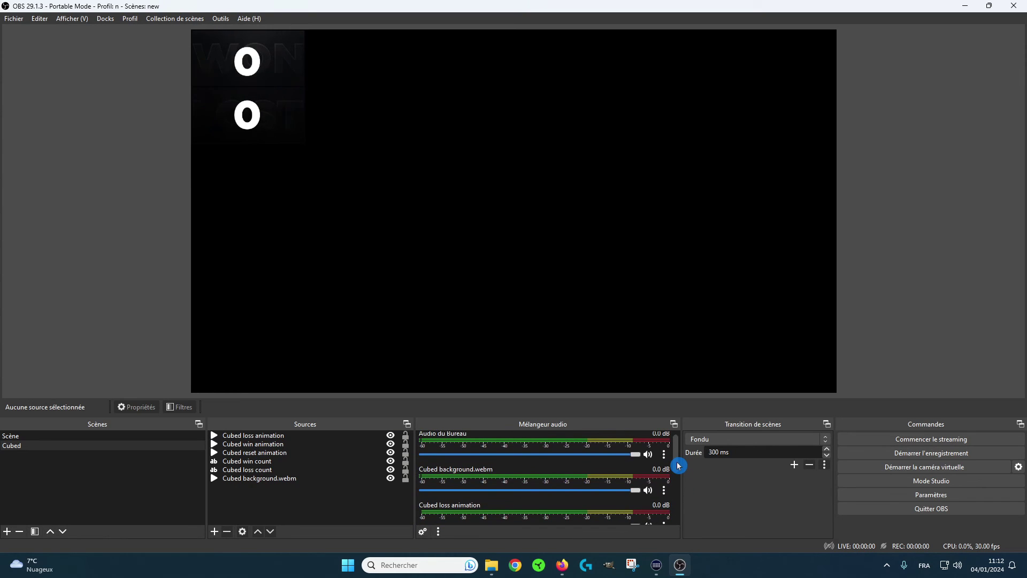
right_click(452, 475)
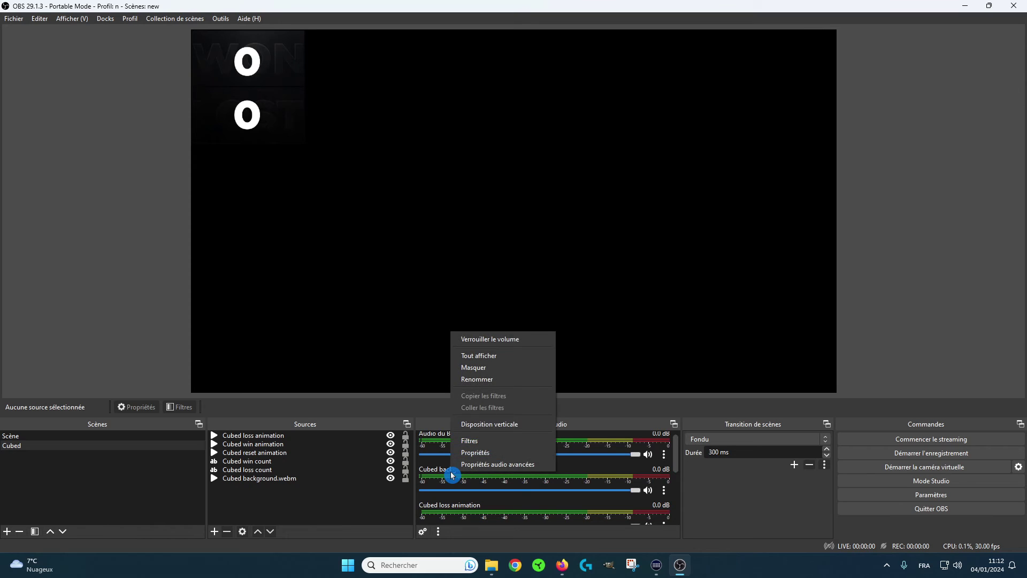
click(500, 373)
right_click(466, 476)
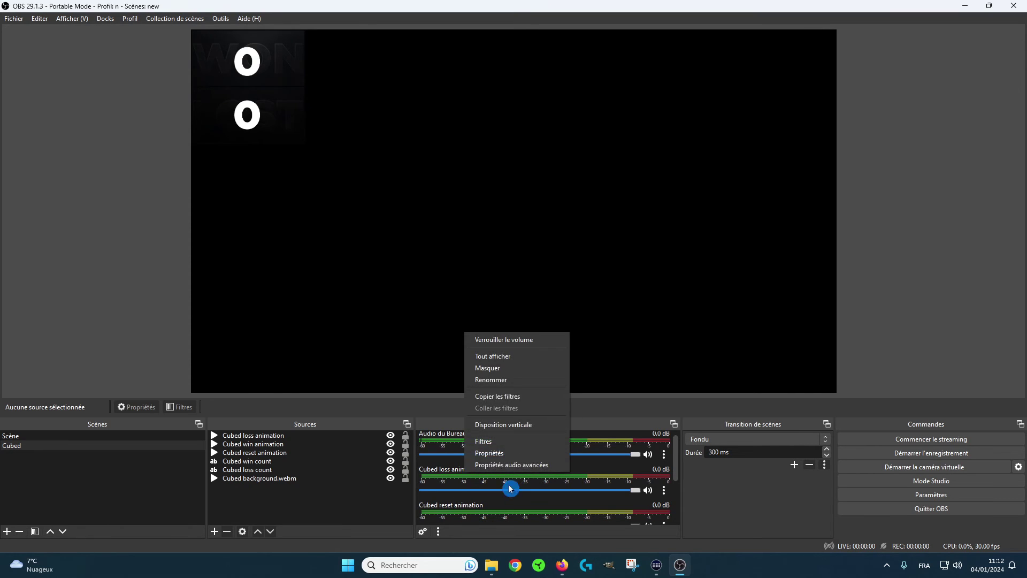
click(496, 374)
right_click(465, 476)
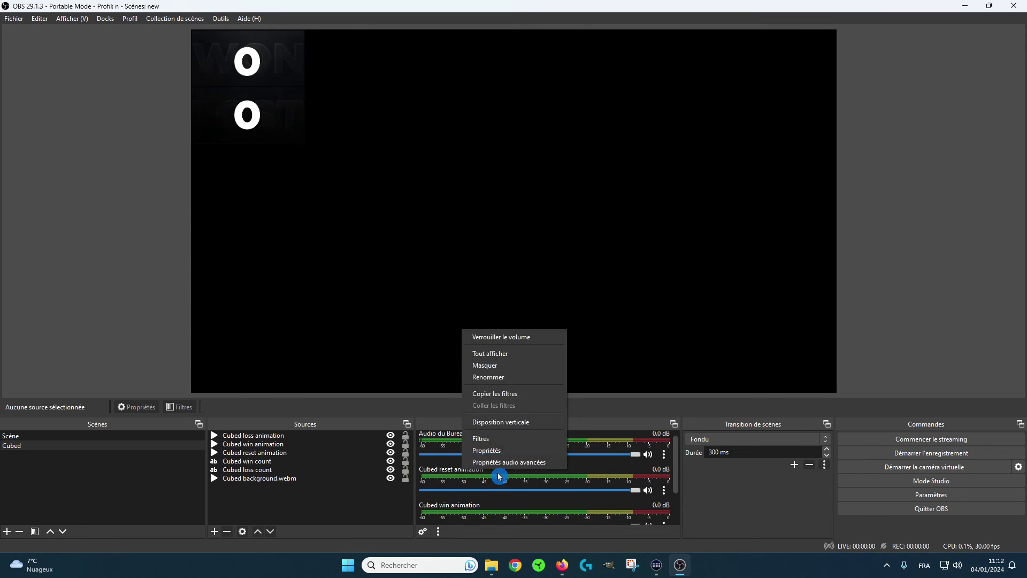
click(500, 363)
right_click(457, 476)
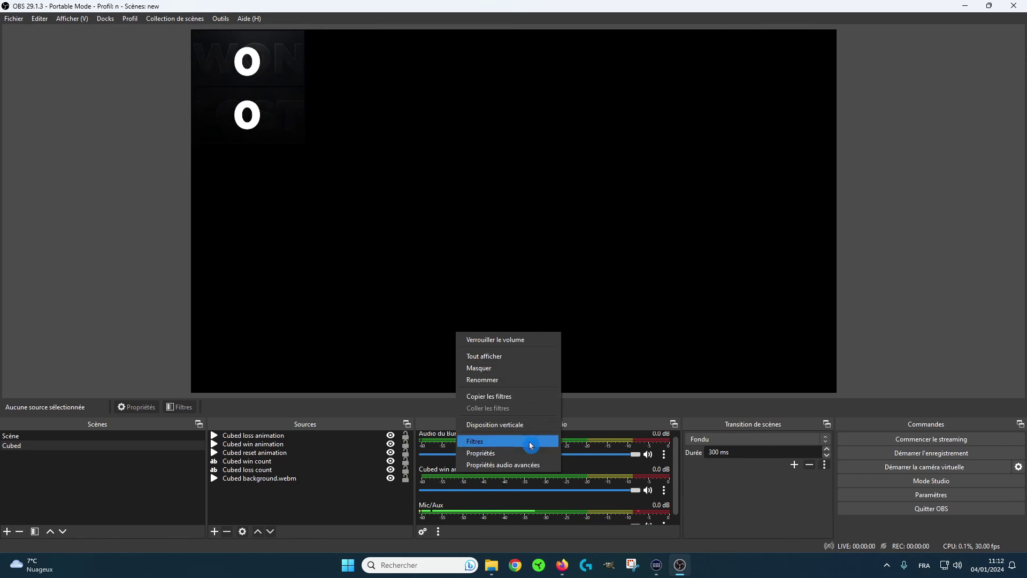
click(501, 370)
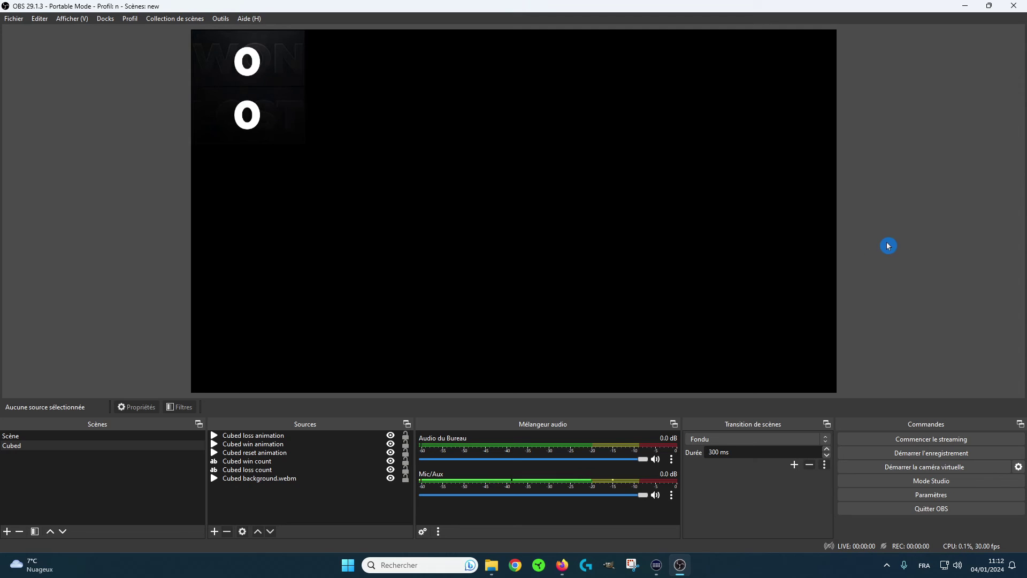
Step: Switch to Stream Deck and place a Système Raccourci action on the middle key of the bottom row
mouse_move(657, 565)
click(674, 493)
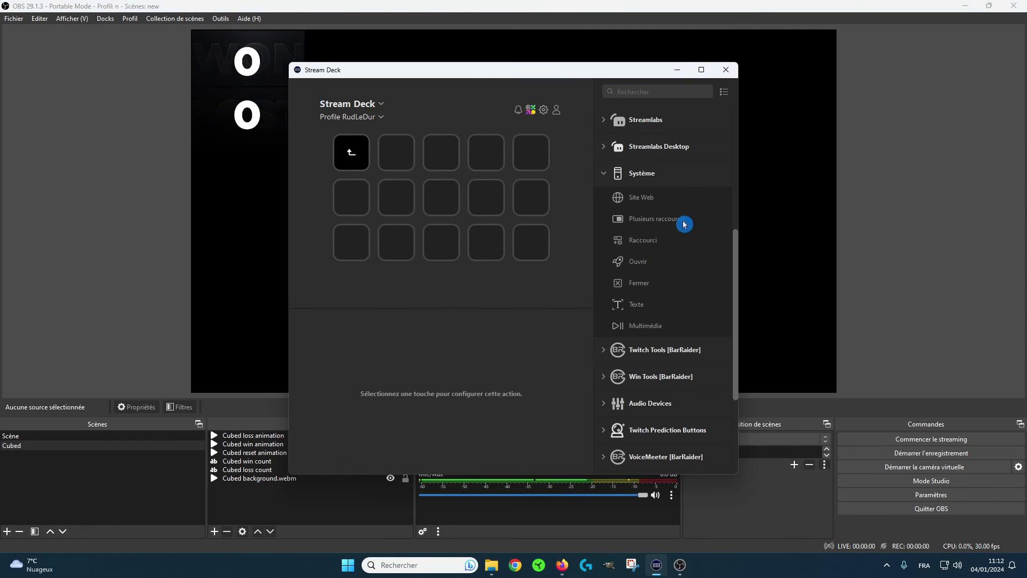
drag(648, 241, 449, 245)
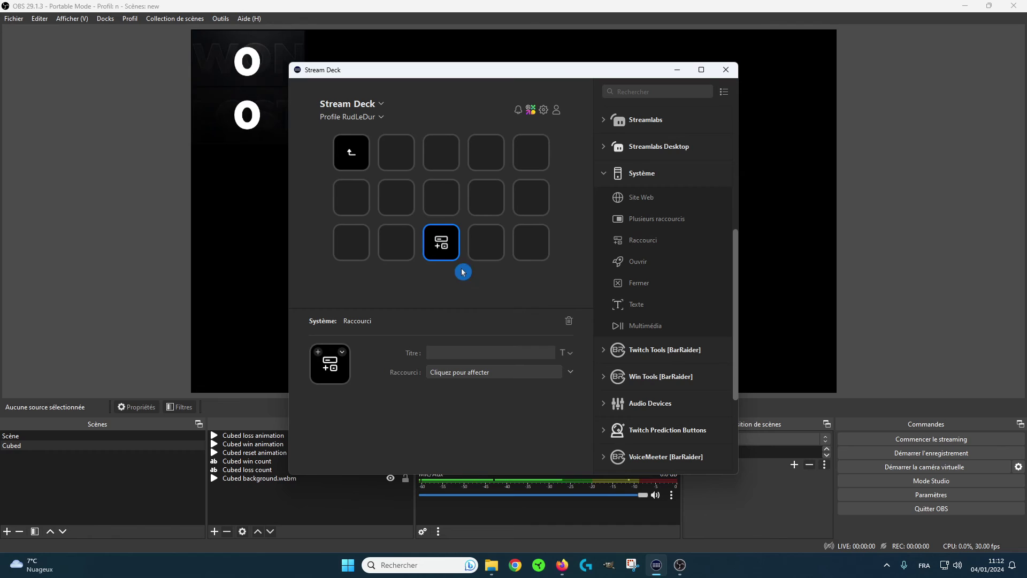
Step: Try numeric keypad 1 as the key's shortcut, and replace it with a blank Raccourci action on the same key
click(533, 376)
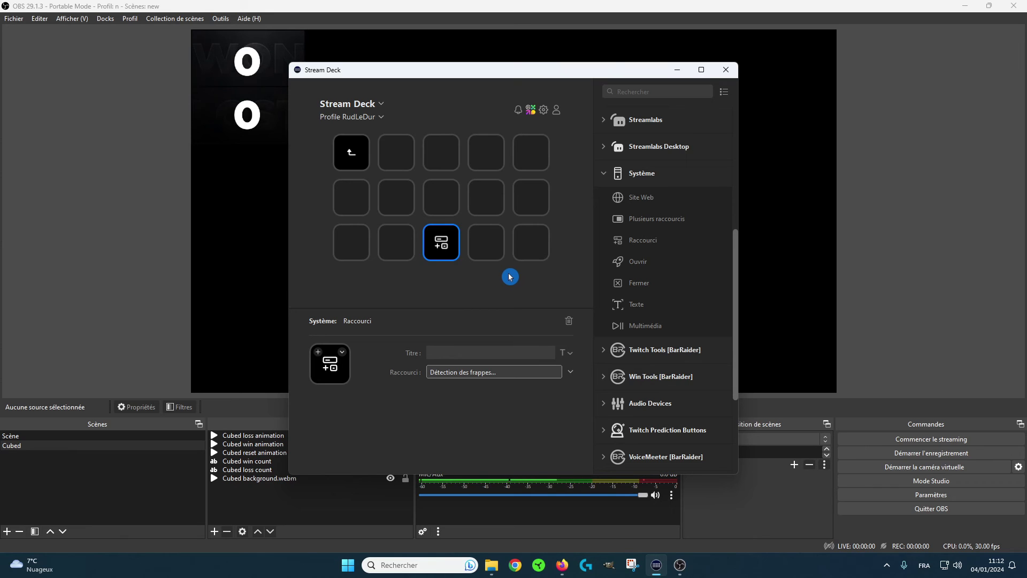
drag(477, 77, 572, 73)
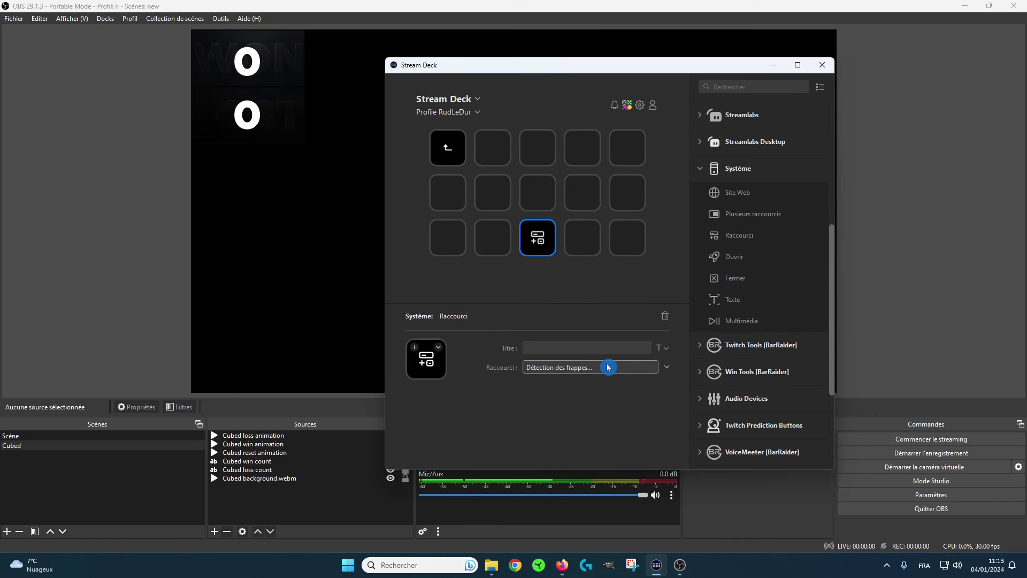
key(KP_1)
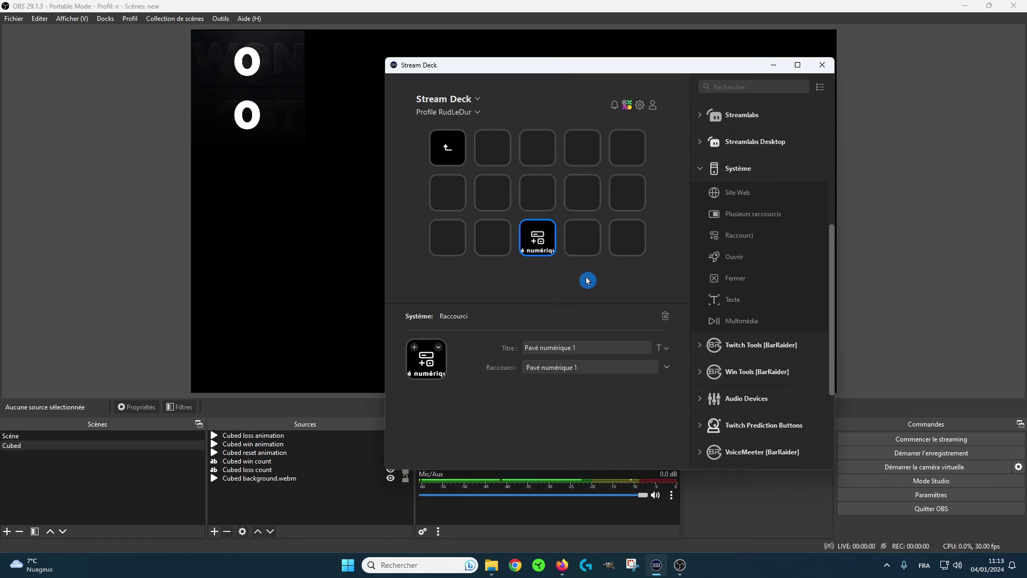
click(665, 315)
drag(741, 236, 537, 242)
Step: Assign function key F13 to the Raccourci action and move it to the first key of the middle row
click(663, 367)
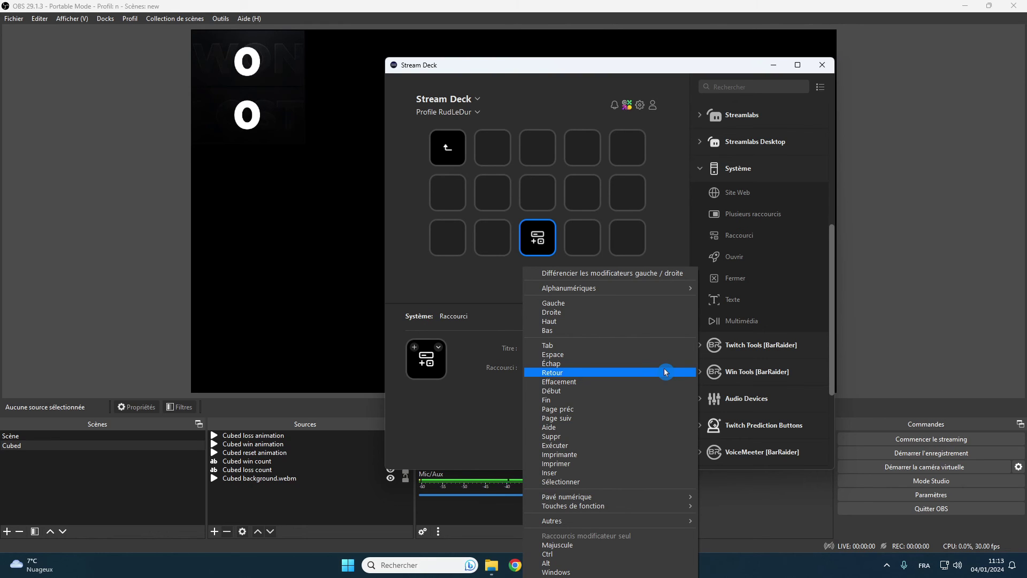
mouse_move(649, 507)
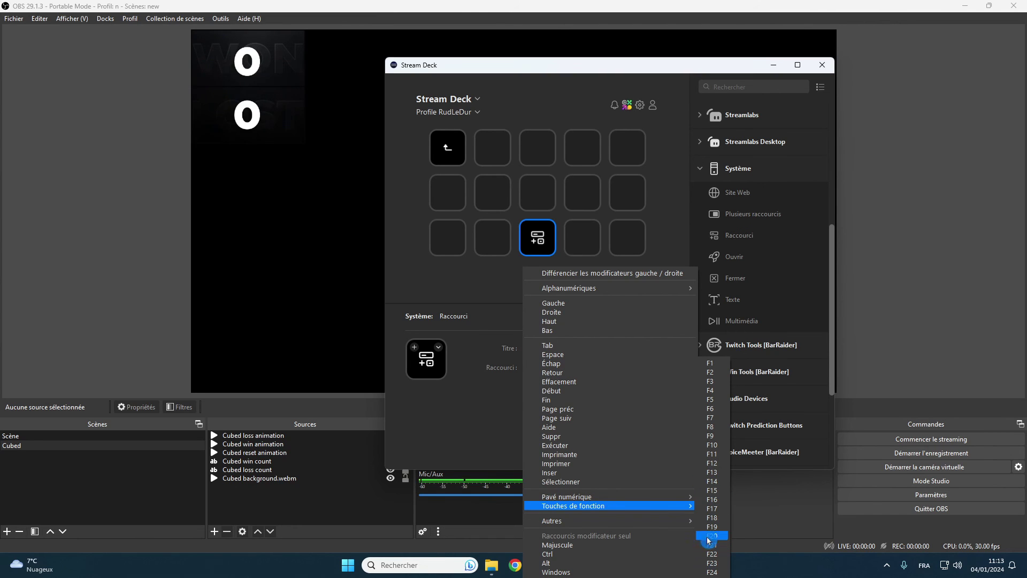
click(717, 473)
drag(527, 246, 448, 238)
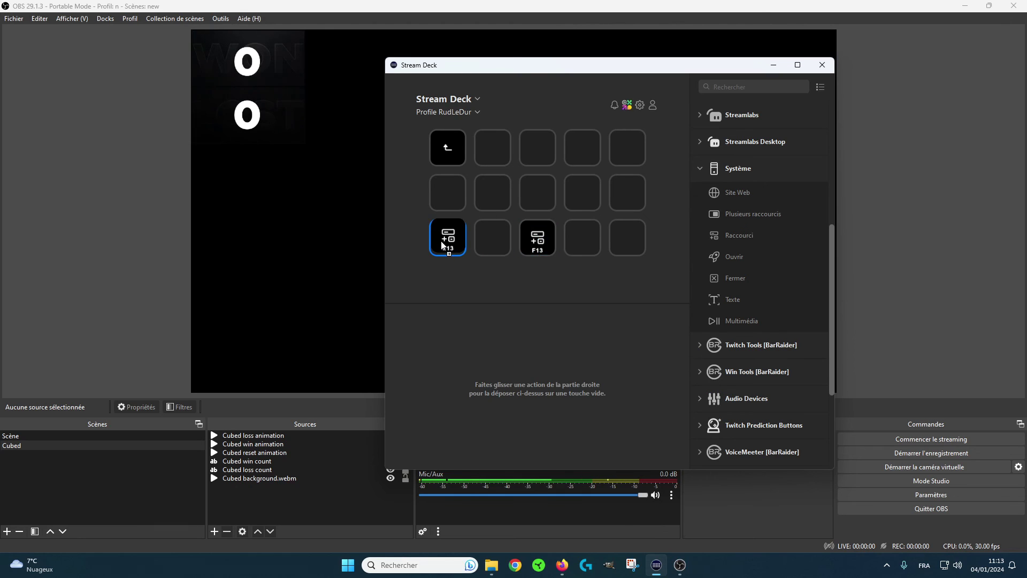
drag(741, 234, 744, 239)
drag(444, 238, 449, 193)
Step: Add a Raccourci action to the first key of the bottom row and assign it F14
drag(731, 248, 446, 237)
click(666, 370)
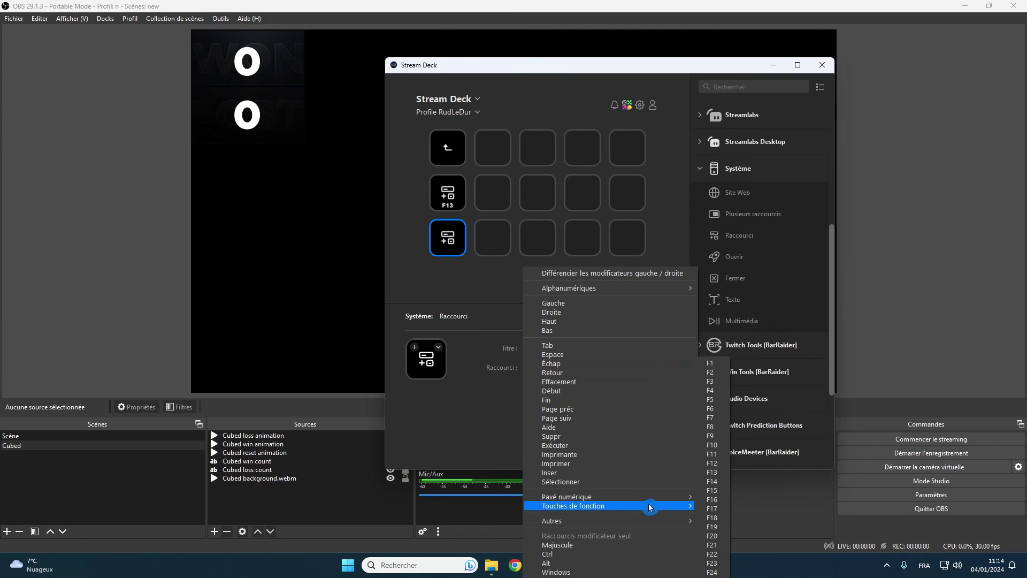
click(712, 481)
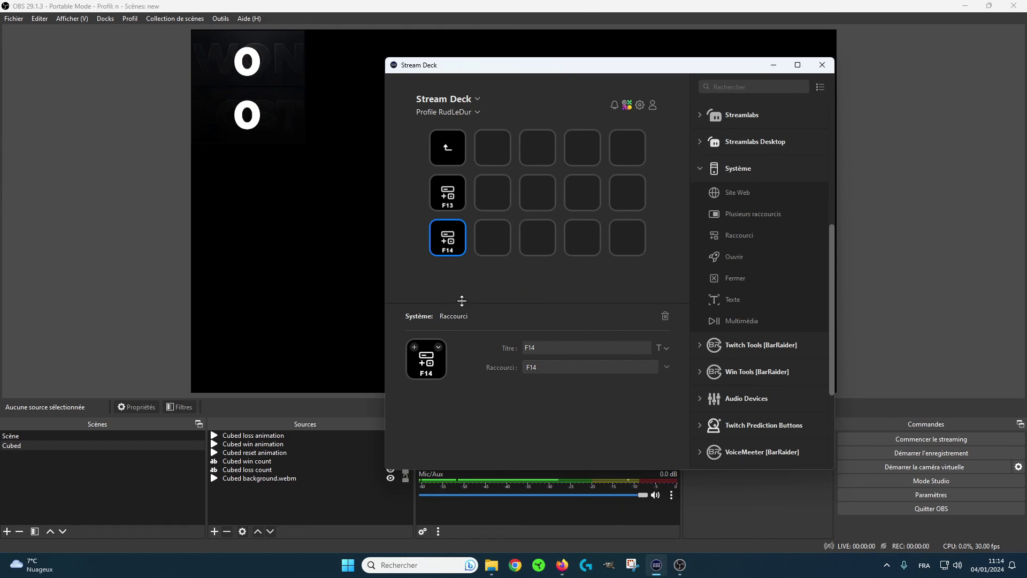
Step: Add Raccourci actions in the fourth column, F15 on the middle-row key and F16 on the bottom-row key
drag(739, 238, 592, 192)
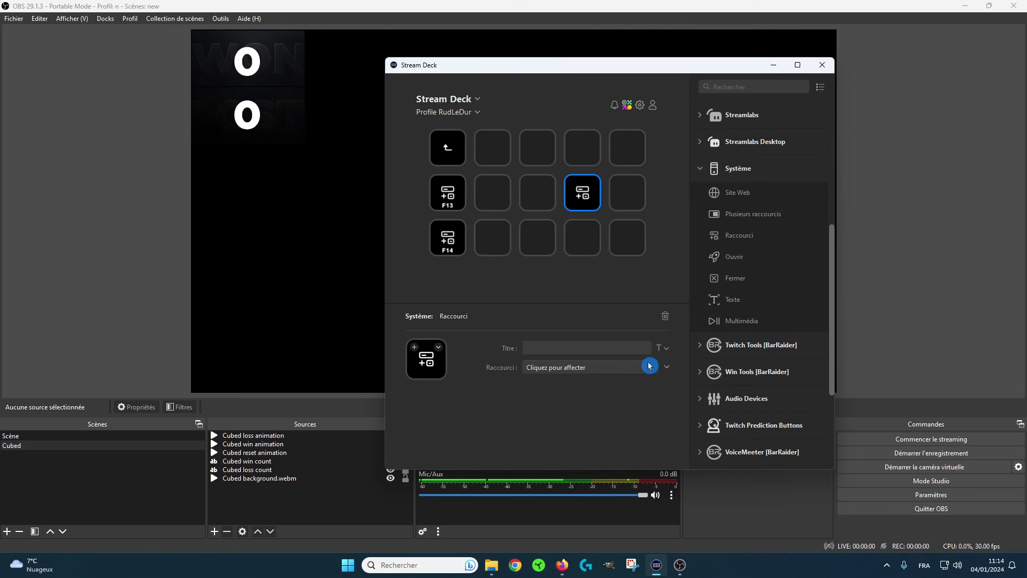
click(663, 367)
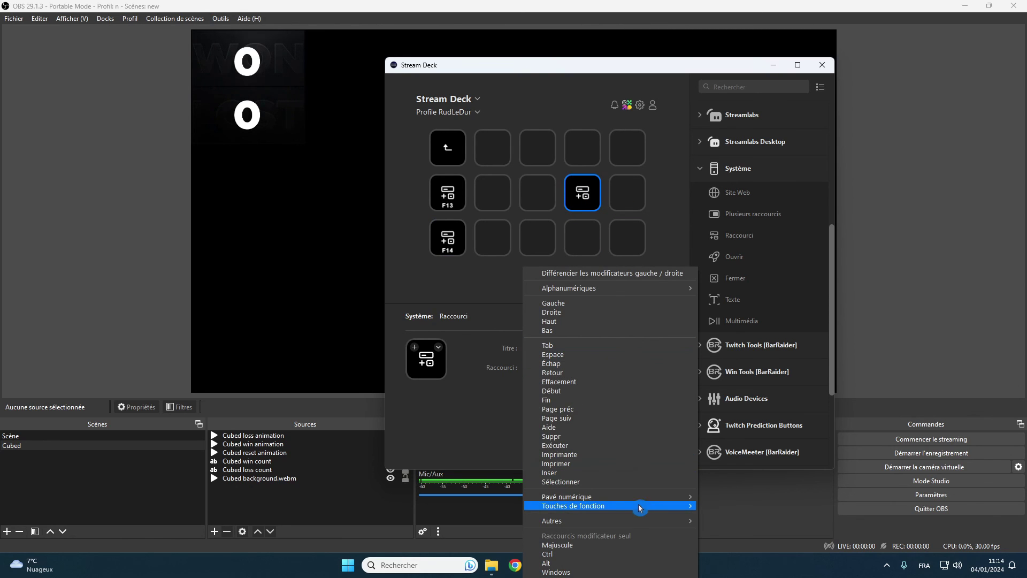
mouse_move(641, 506)
click(724, 495)
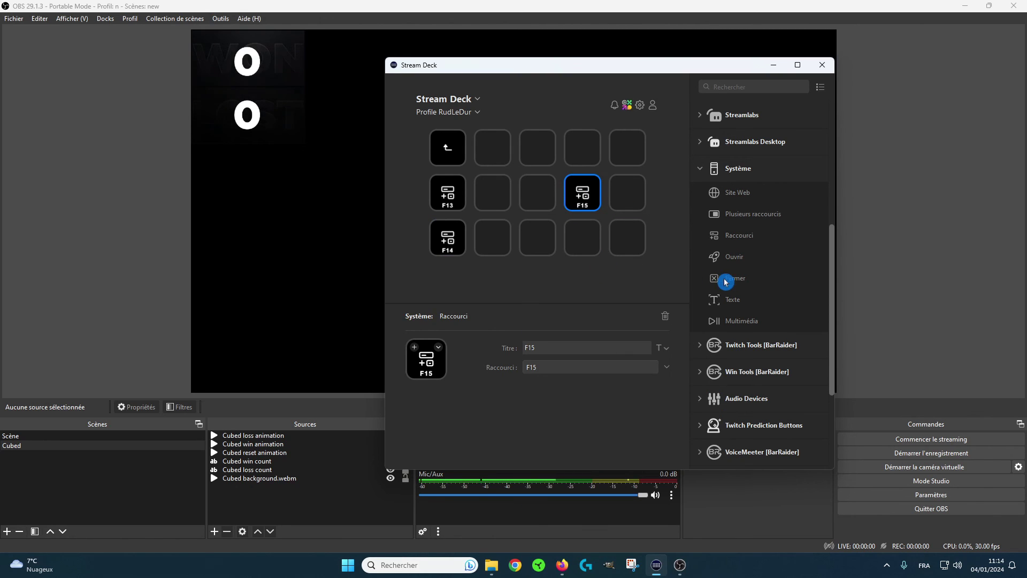
drag(742, 237, 590, 244)
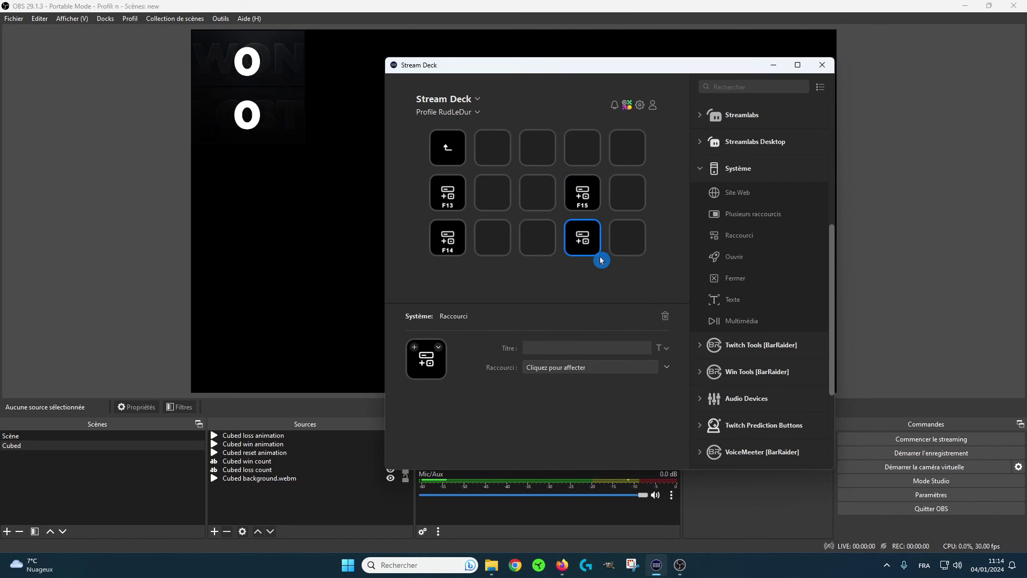
click(654, 367)
mouse_move(614, 506)
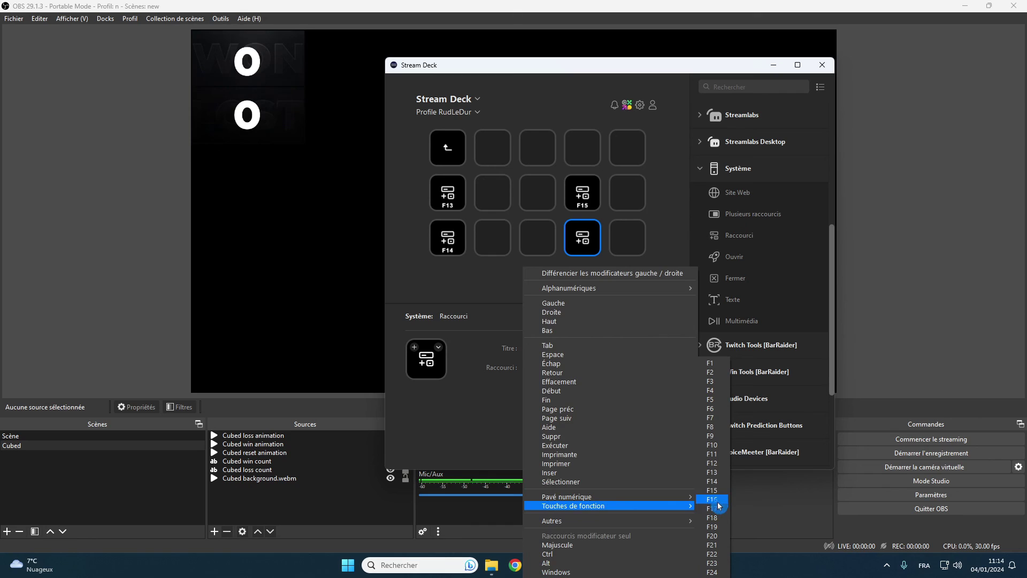
click(712, 500)
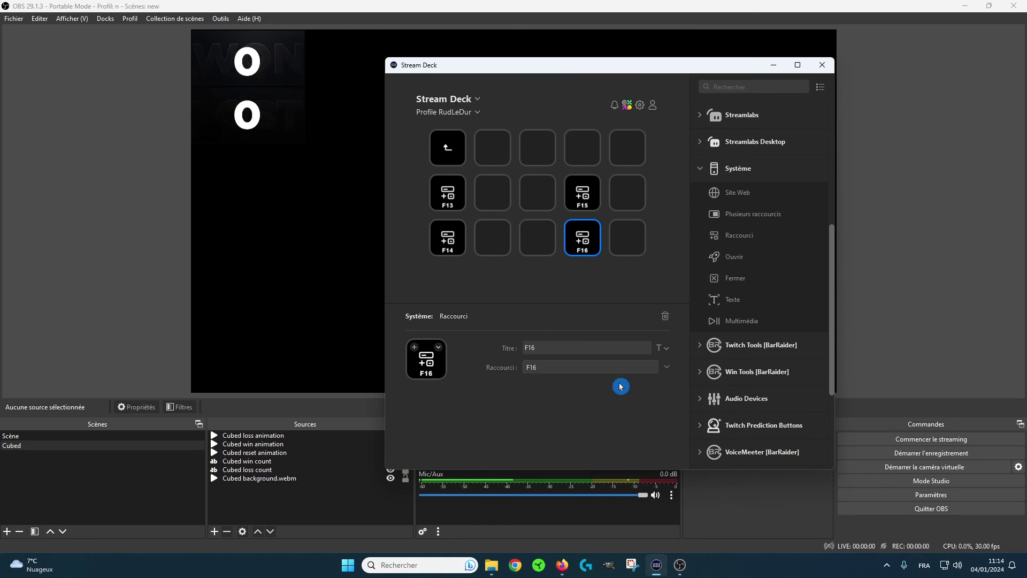
Step: Add a Raccourci action to the centre key of the middle row and assign it F17
click(536, 198)
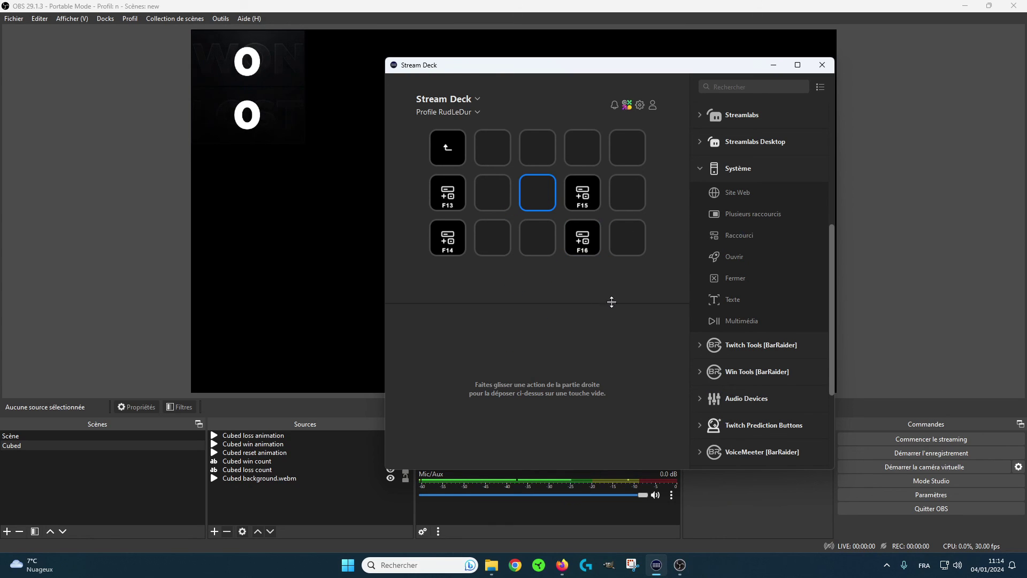
drag(741, 238, 546, 193)
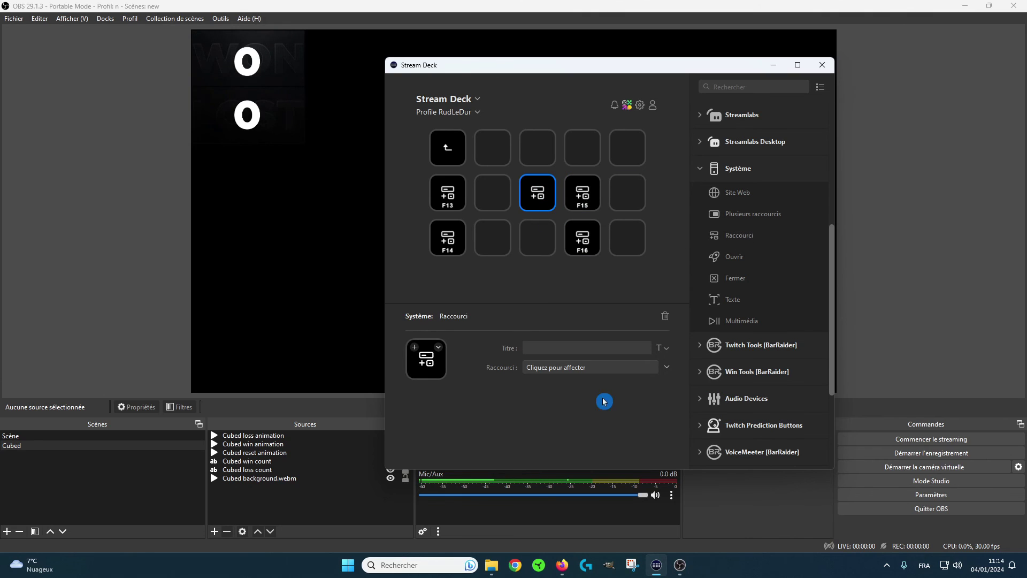
click(667, 371)
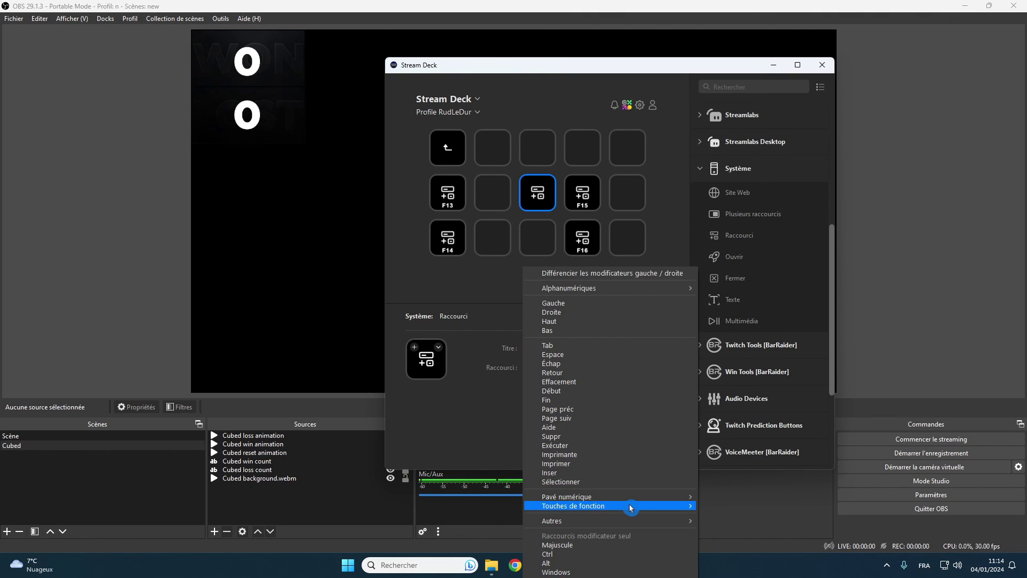
mouse_move(630, 504)
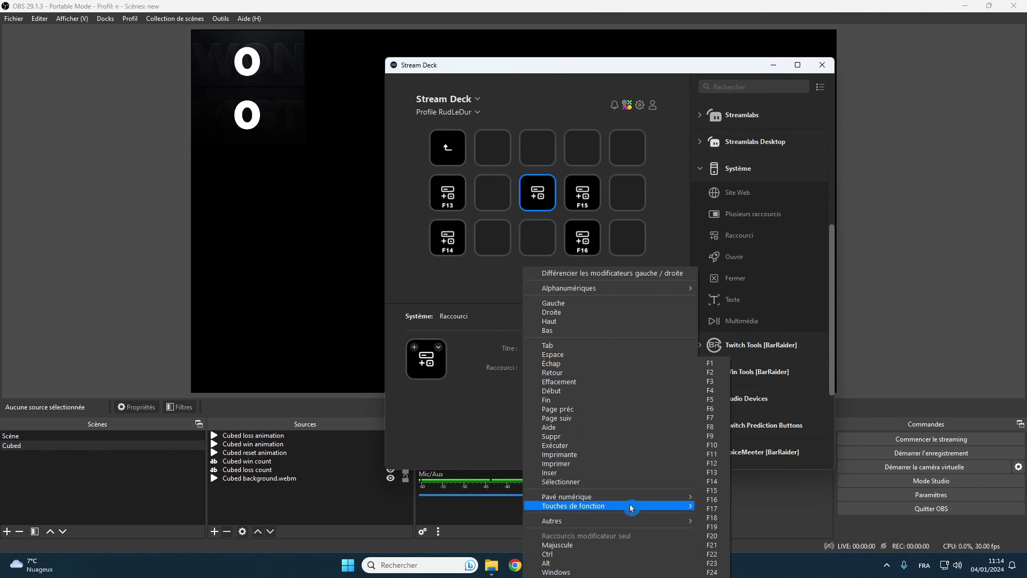
click(718, 509)
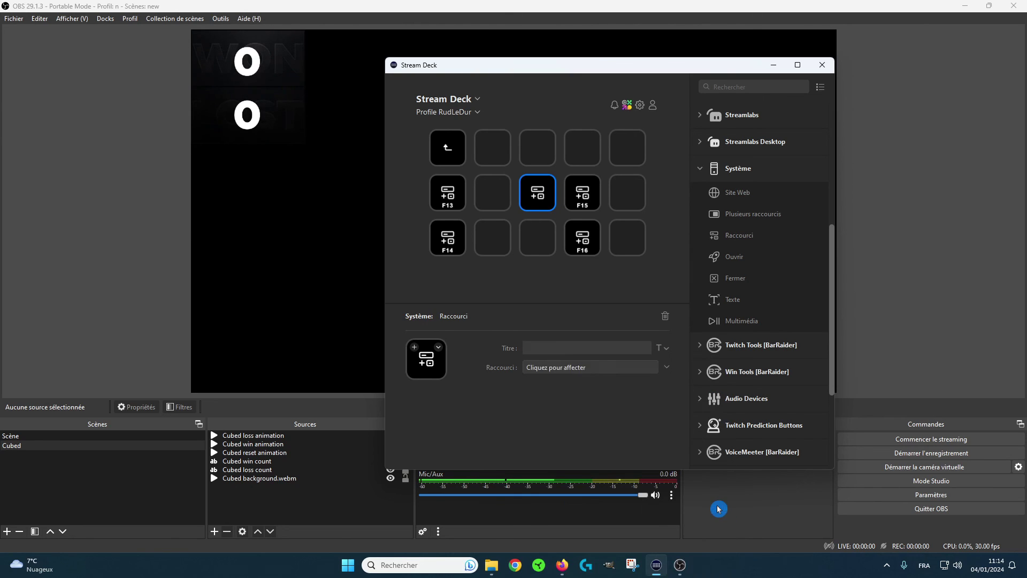
Step: Move the F15 and F16 keys to the last column and select the F17 key
drag(587, 201, 626, 198)
drag(600, 232, 626, 242)
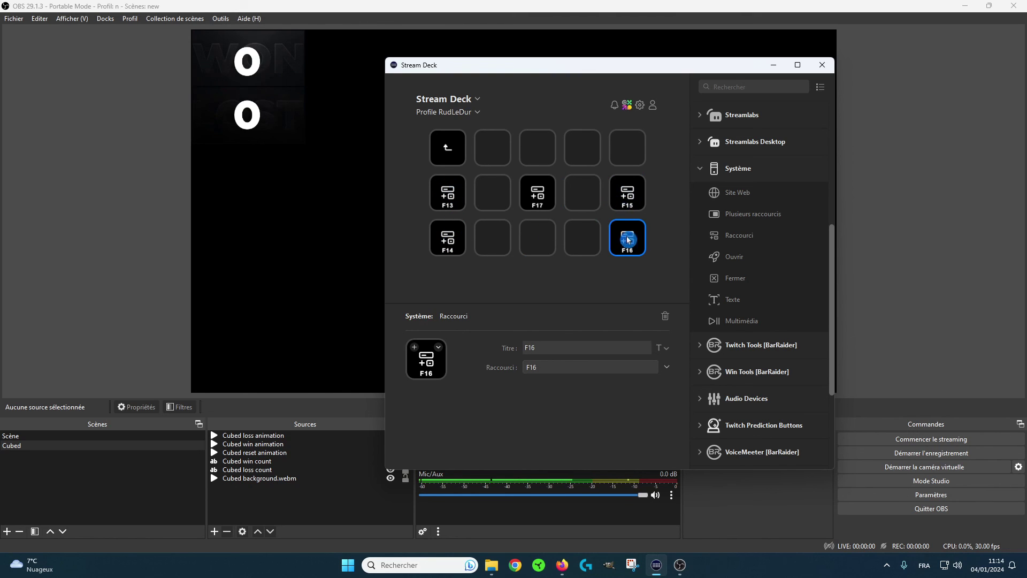
click(537, 212)
click(534, 196)
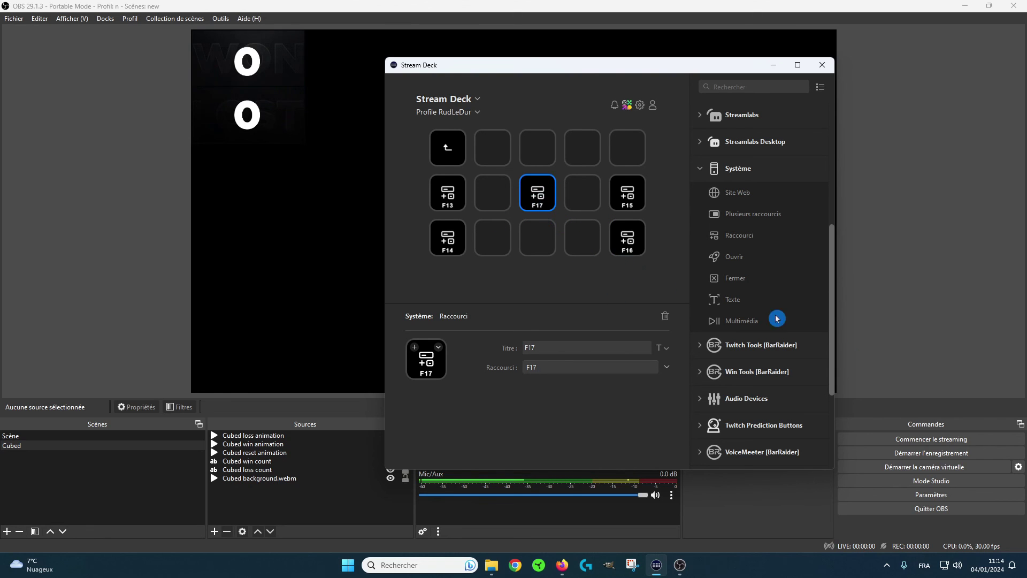
Step: Switch to OBS and filter its keyboard shortcut settings (Raccourcis clavier) by "counter"
click(932, 495)
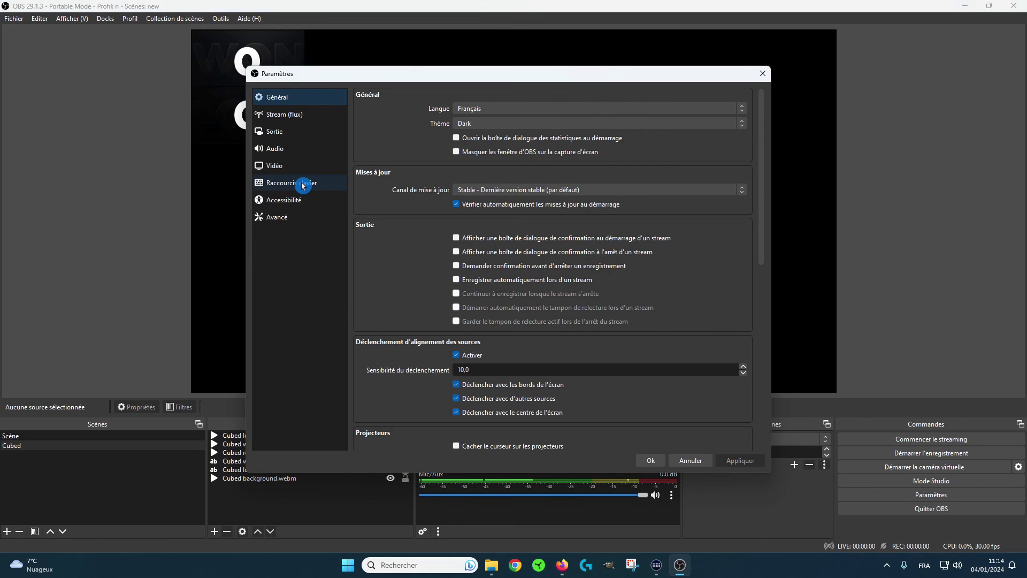
click(303, 185)
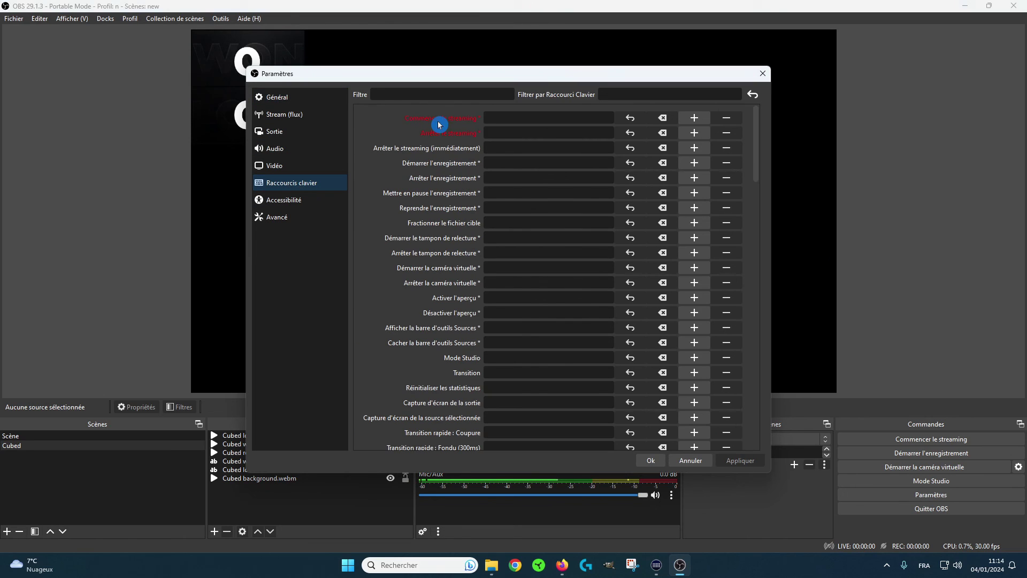
click(425, 94)
text(counter)
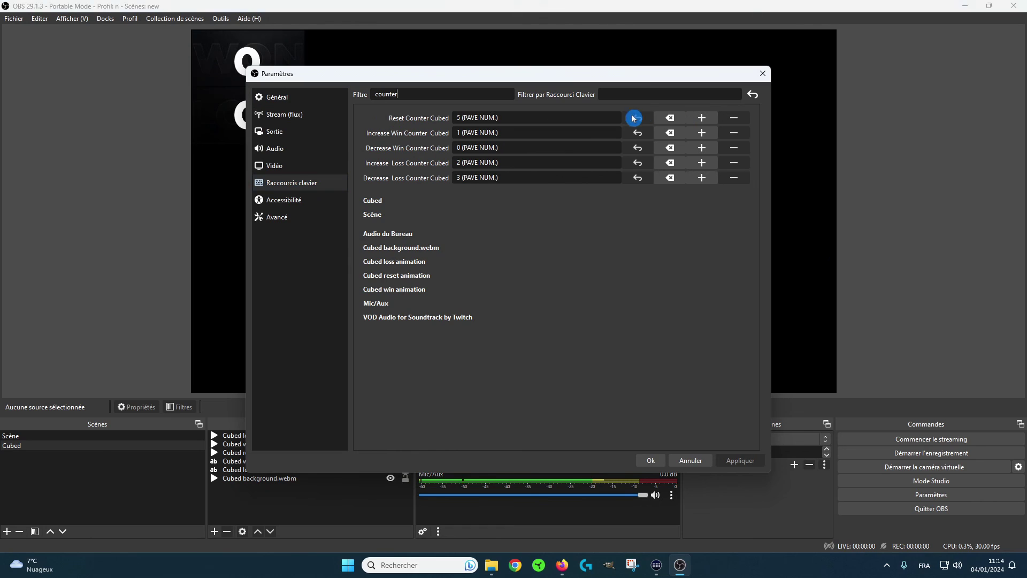
Step: Clear the hotkeys for Reset Counter, Increase and Decrease Win Counter, and Increase and Decrease Loss Counter of Cubed
click(668, 118)
click(669, 133)
click(670, 148)
click(670, 163)
click(672, 177)
click(670, 118)
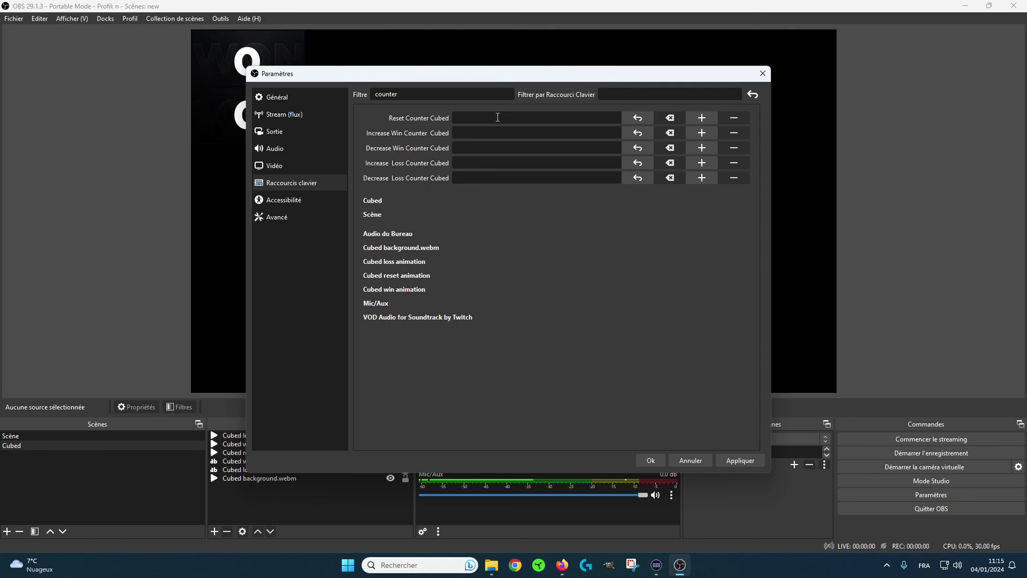
mouse_move(493, 73)
mouse_down()
mouse_move(501, 110)
mouse_move(502, 72)
mouse_up()
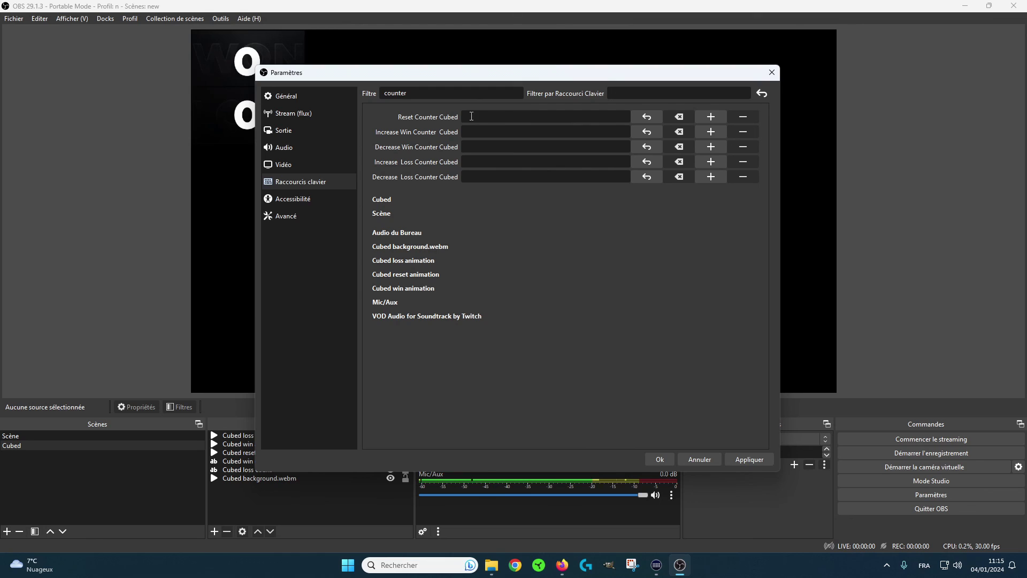